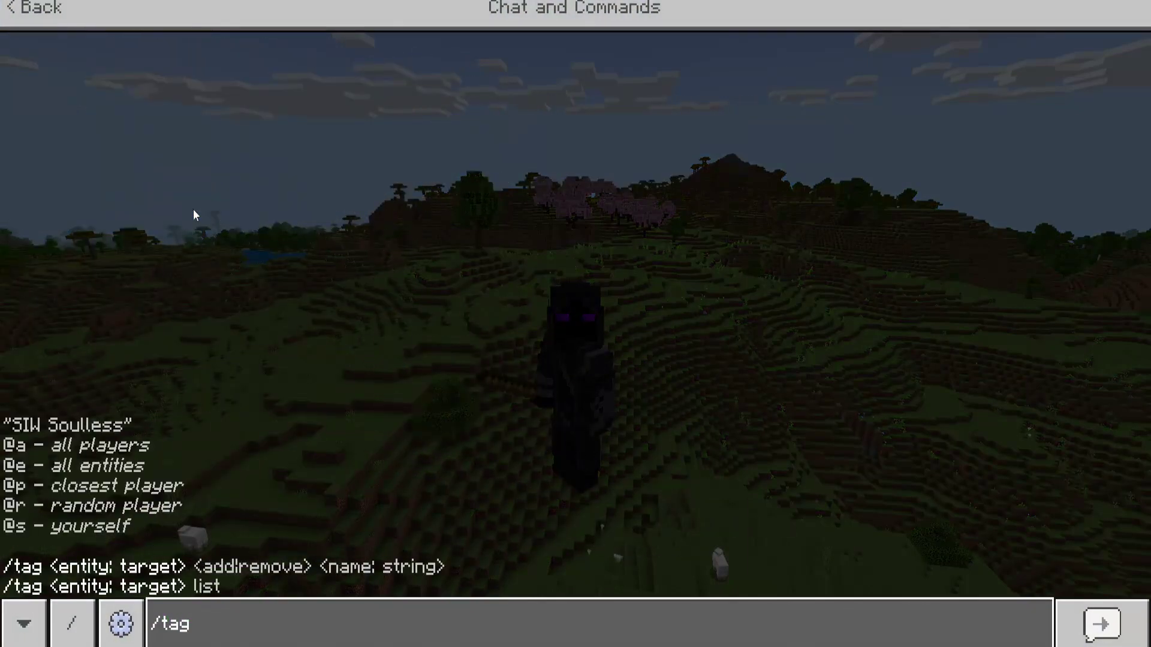
Run /tag @s add Admin to give your own player the Admin tag
{"action": "type", "text": "dd"}
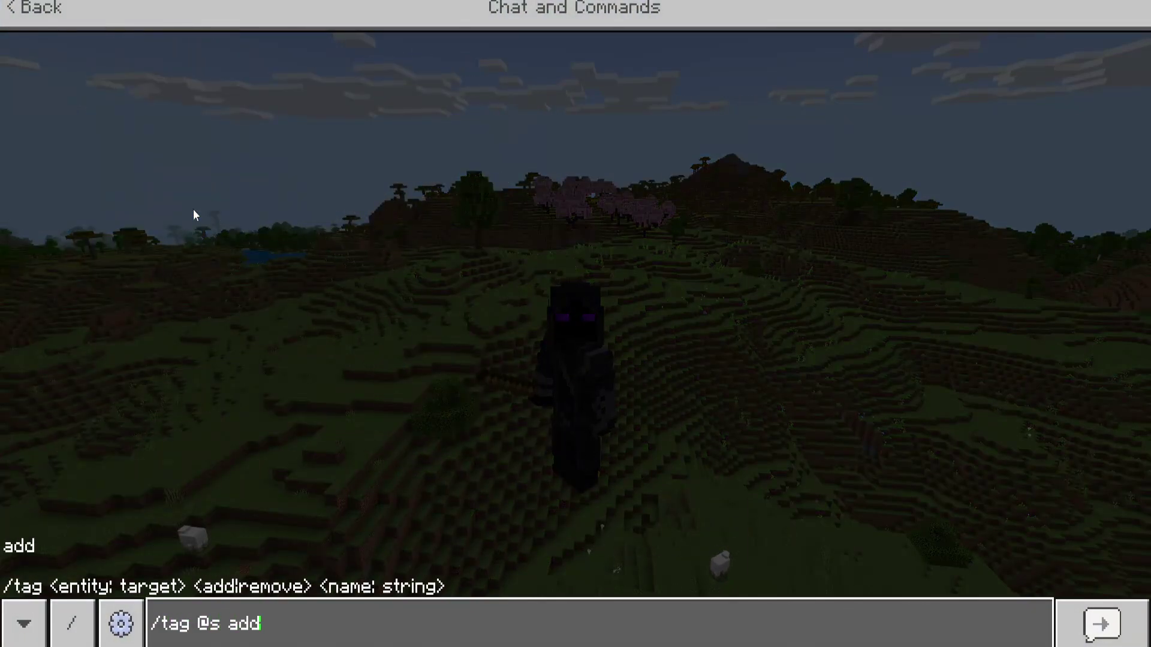
{"action": "type", "text": " Admin"}
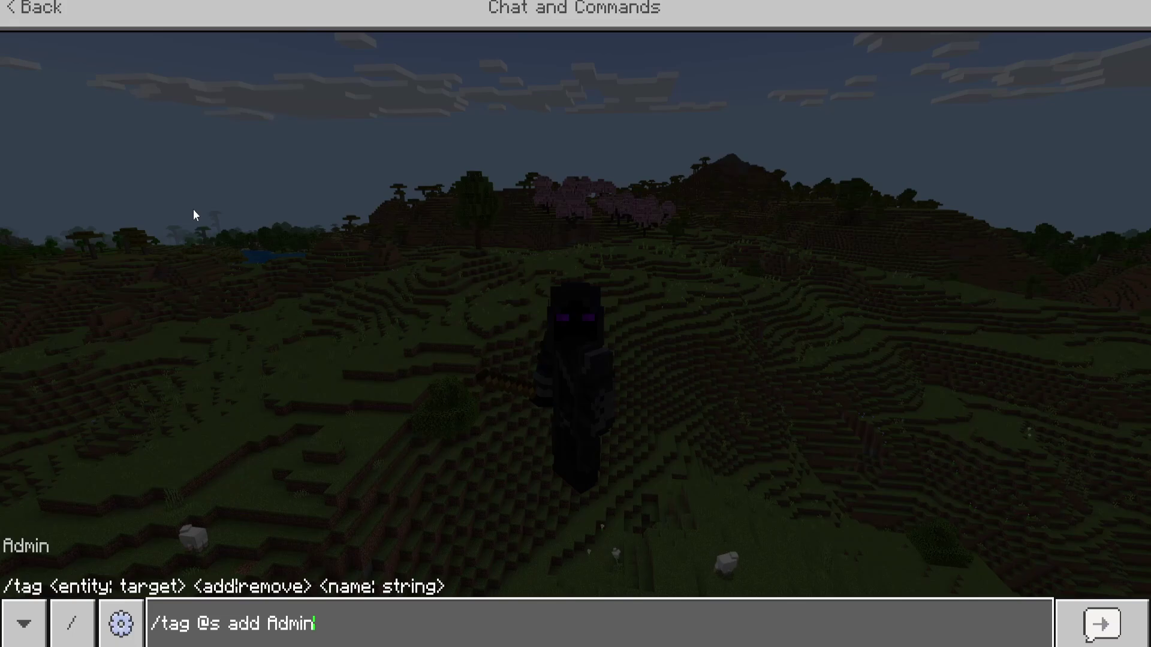
{"action": "key", "text": "Return"}
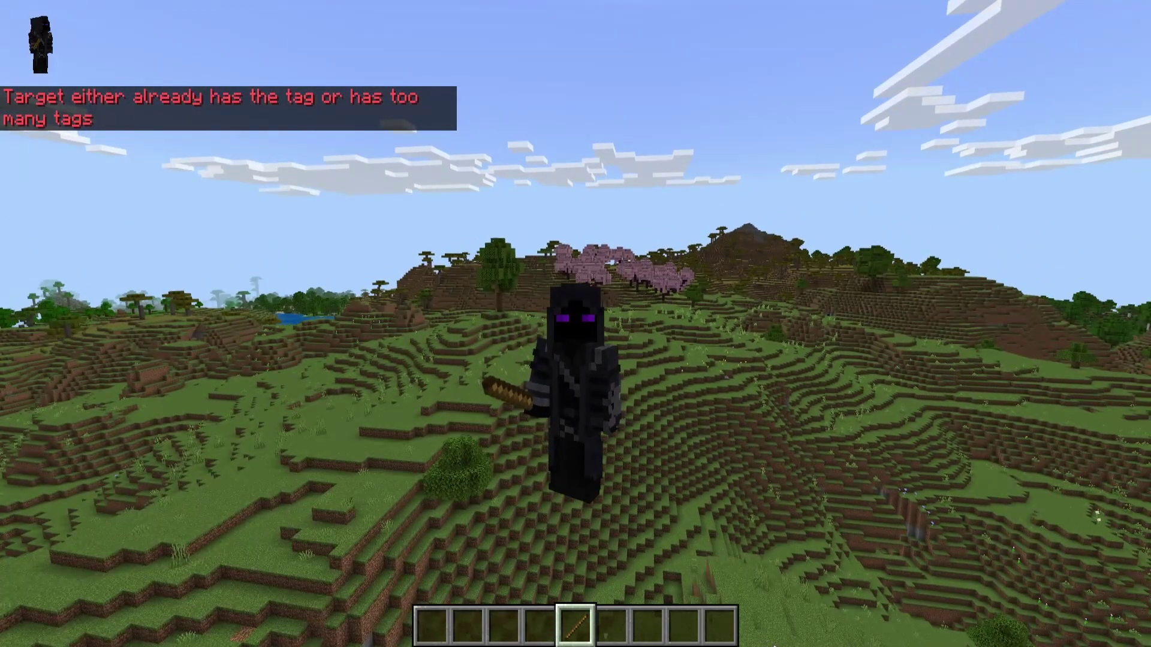
Change the Admin Menu item ID from minecraft:stick to minecraft:diamond and confirm the config update
{"action": "right_click", "coordinate": [575, 324]}
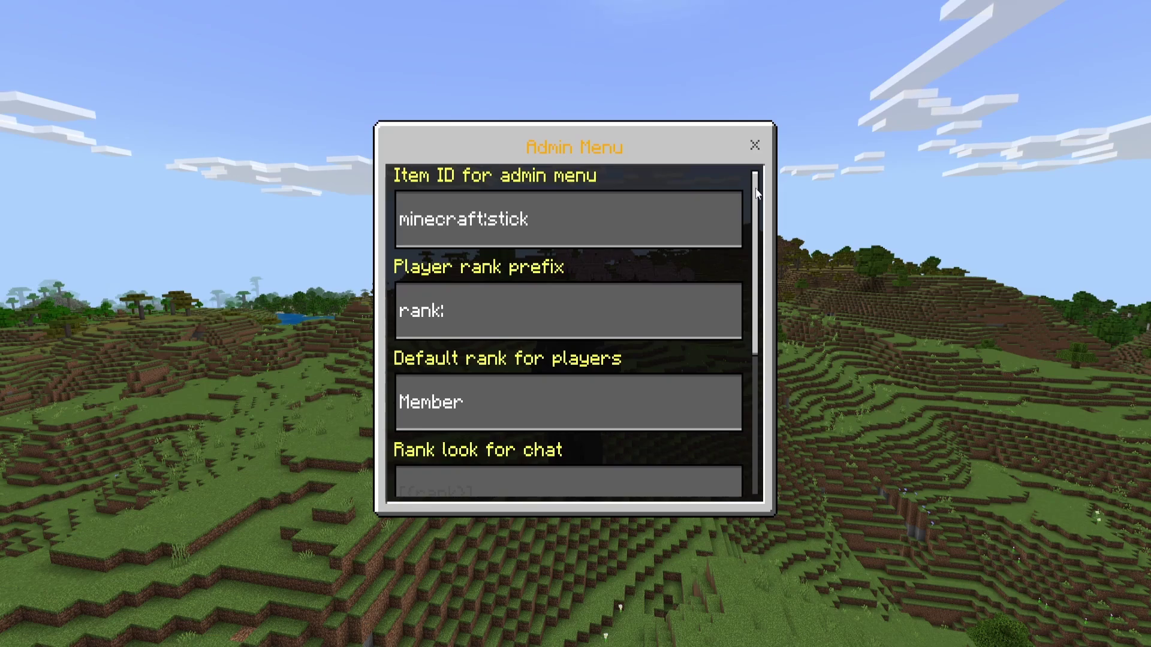
{"action": "mouse_move", "coordinate": [756, 191]}
{"action": "left_mouse_down"}
{"action": "mouse_move", "coordinate": [756, 312]}
{"action": "mouse_move", "coordinate": [754, 179]}
{"action": "left_mouse_up"}
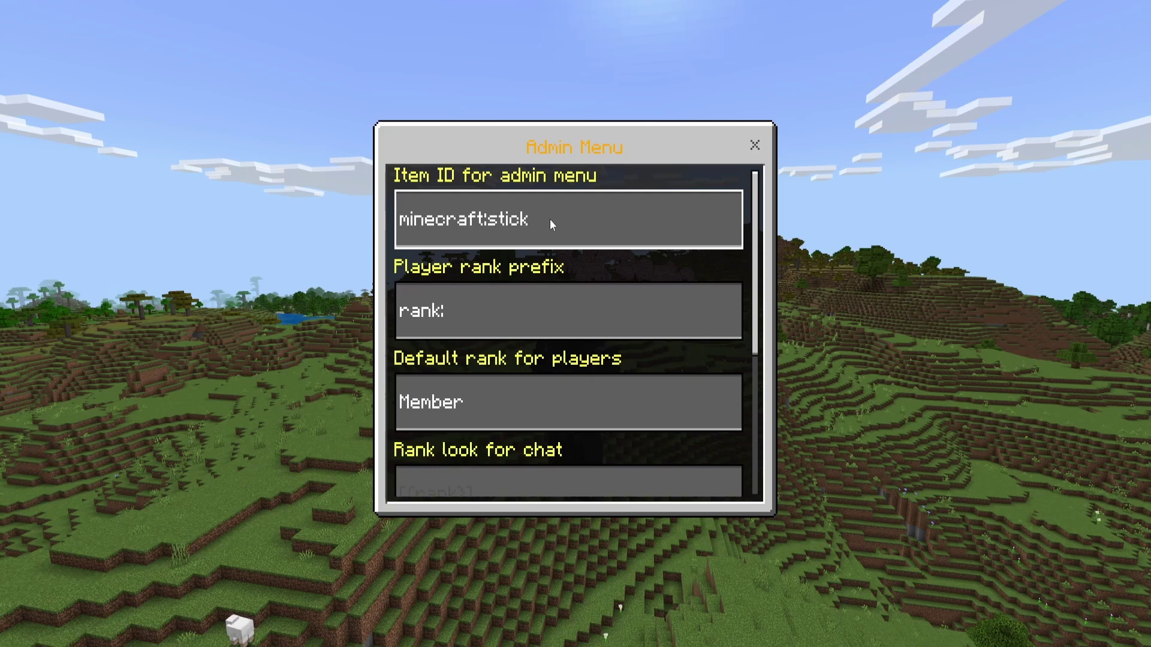
{"action": "key", "text": "BackSpace"}
{"action": "key", "text": "BackSpace"}
{"action": "key", "text": "BackSpace"}
{"action": "key", "text": "BackSpace"}
{"action": "key", "text": "BackSpace"}
{"action": "type", "text": "diasm"}
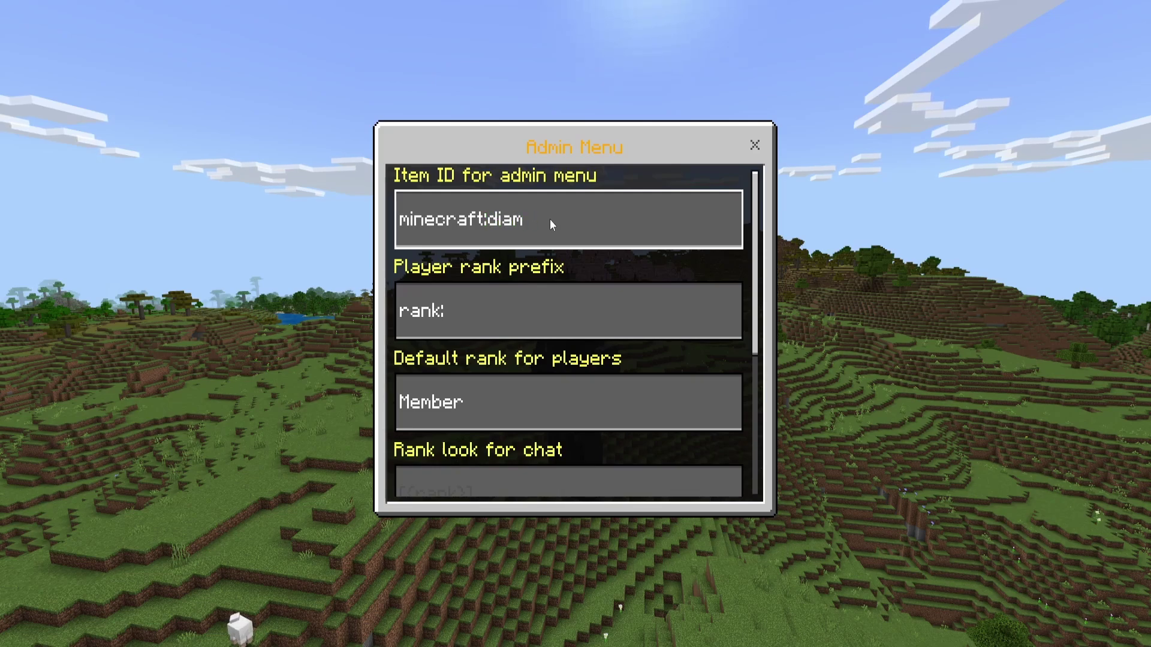
{"action": "type", "text": "ond"}
{"action": "scroll", "coordinate": [587, 276], "scroll_direction": "down", "scroll_amount": 2}
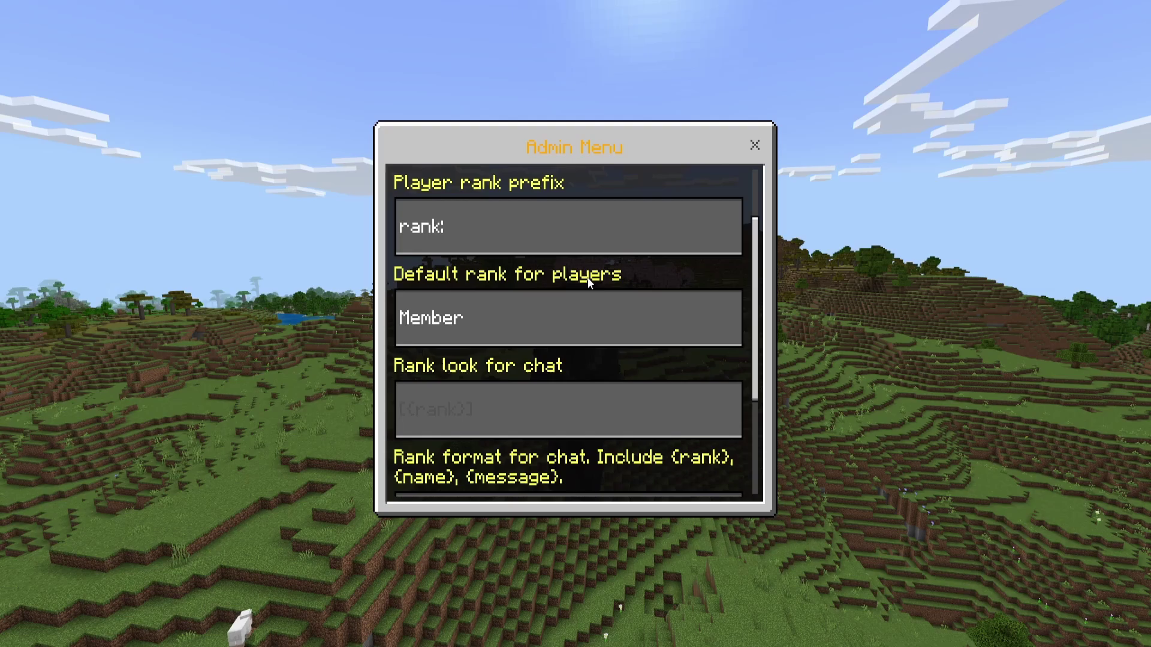
{"action": "scroll", "coordinate": [585, 360], "scroll_direction": "down", "scroll_amount": 3}
{"action": "left_click", "coordinate": [581, 447]}
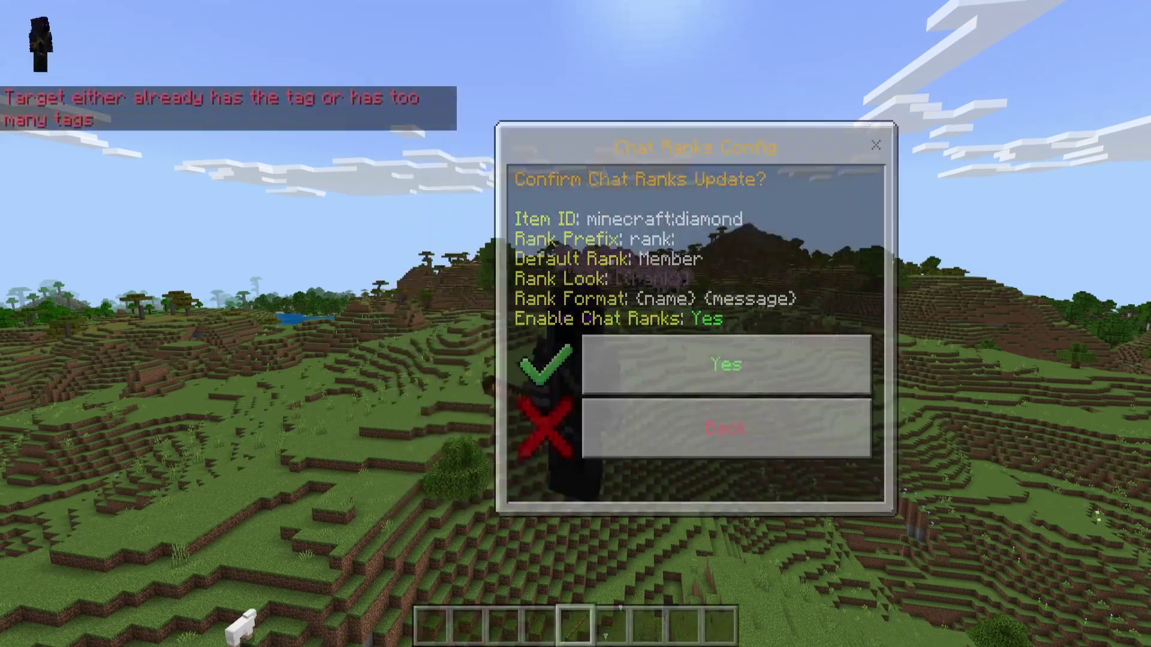
{"action": "left_click", "coordinate": [726, 364]}
Search the creative inventory for diamond and place it in the fifth hotbar slot
{"action": "key", "text": "e"}
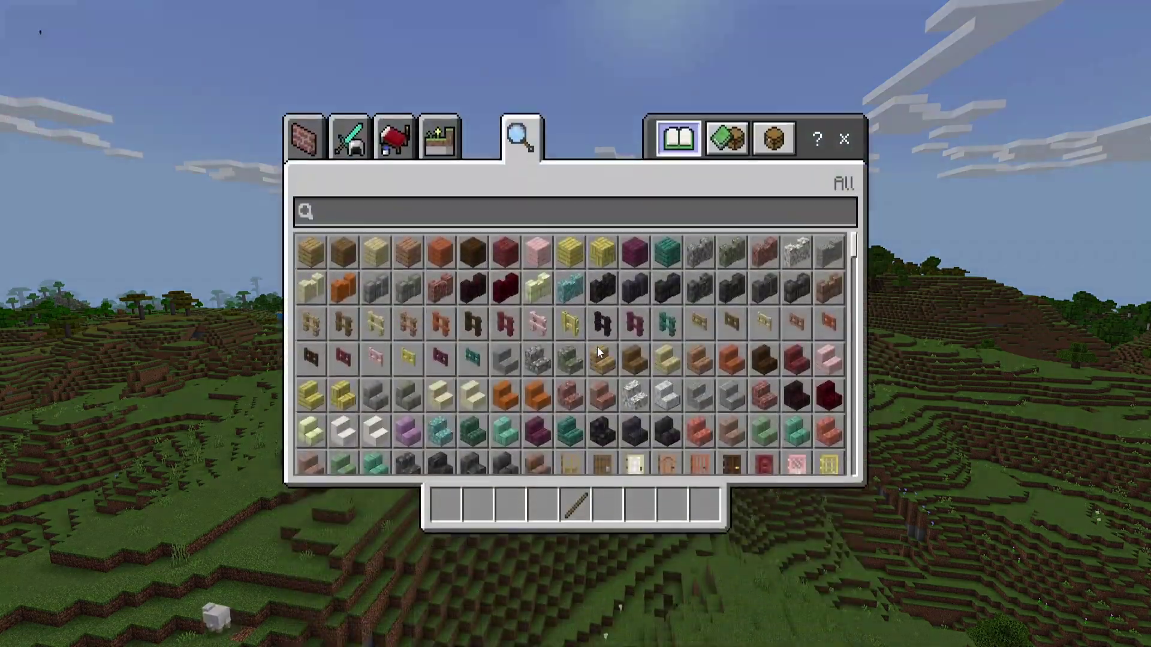
{"action": "key", "text": "e"}
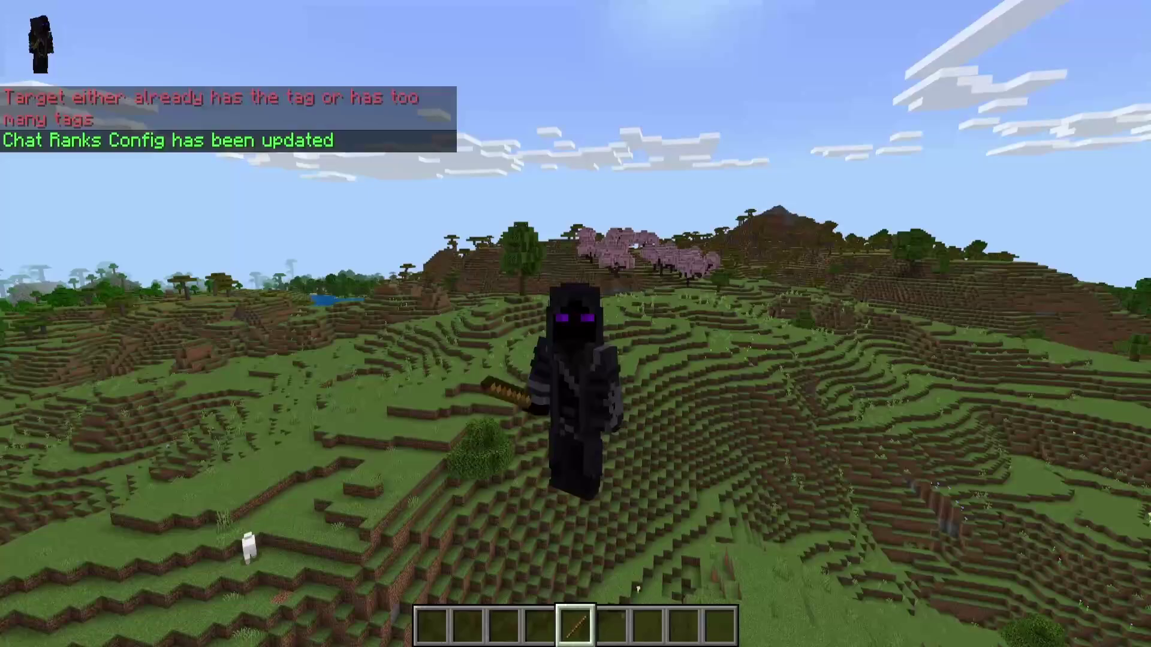
{"action": "key", "text": "e"}
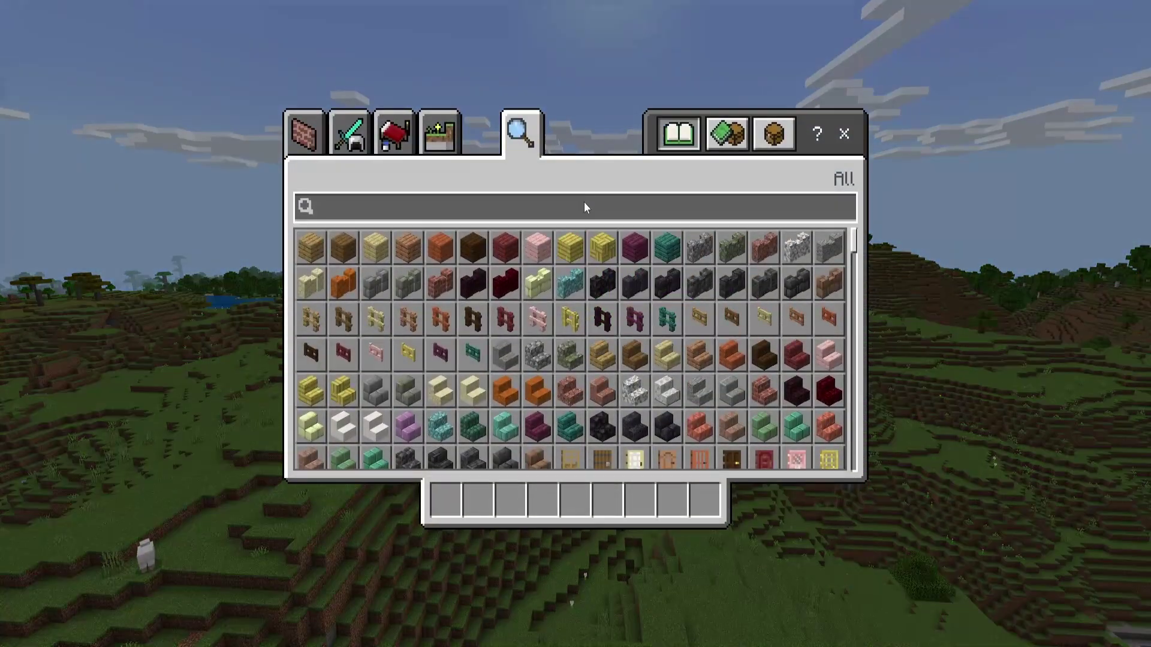
{"action": "left_click", "coordinate": [584, 207]}
{"action": "type", "text": "diamond"}
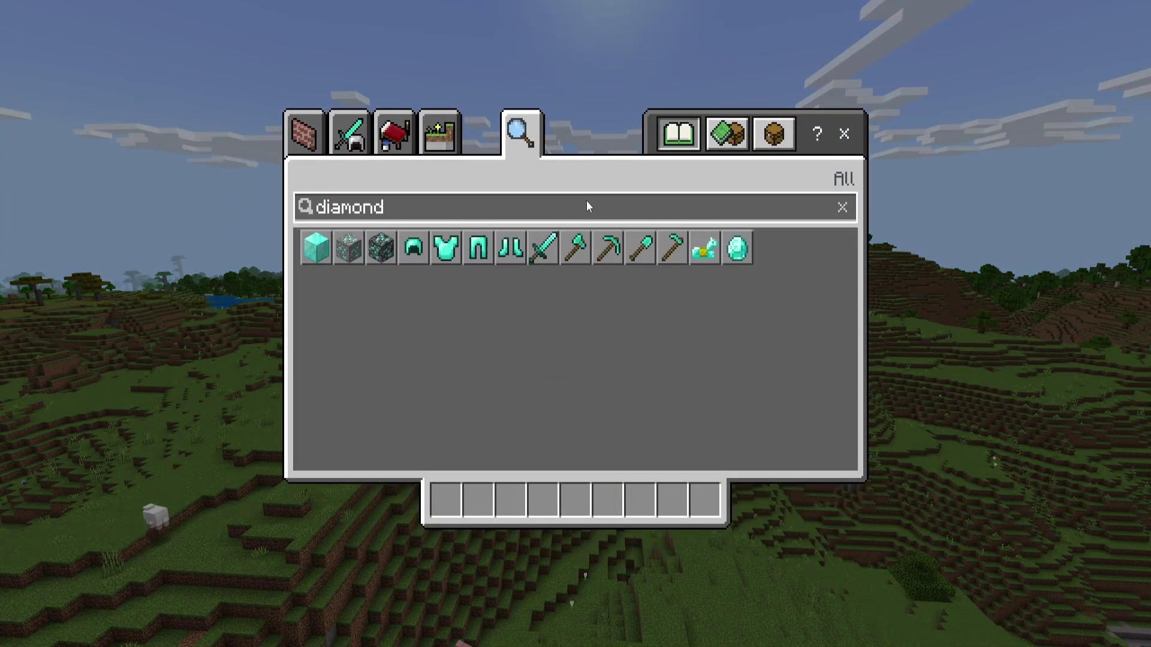
{"action": "left_click", "coordinate": [737, 248]}
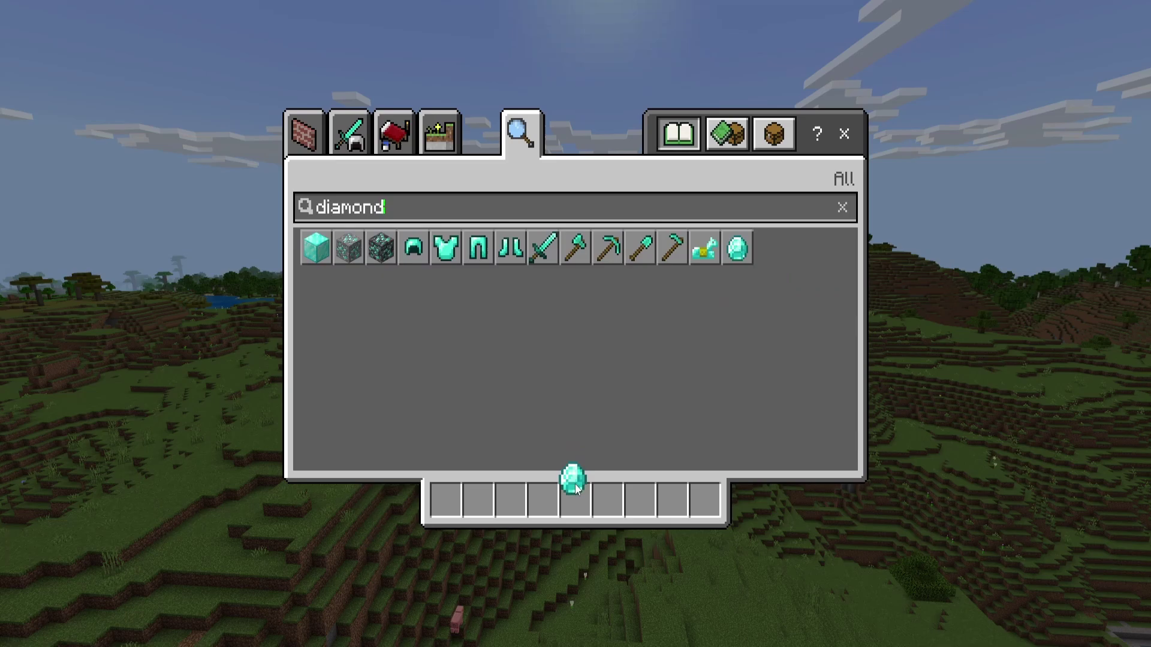
{"action": "left_click", "coordinate": [574, 483]}
{"action": "key", "text": "e"}
Use the diamond to check the Admin Menu now shows minecraft:diamond, then return to the world
{"action": "right_click", "coordinate": [575, 483]}
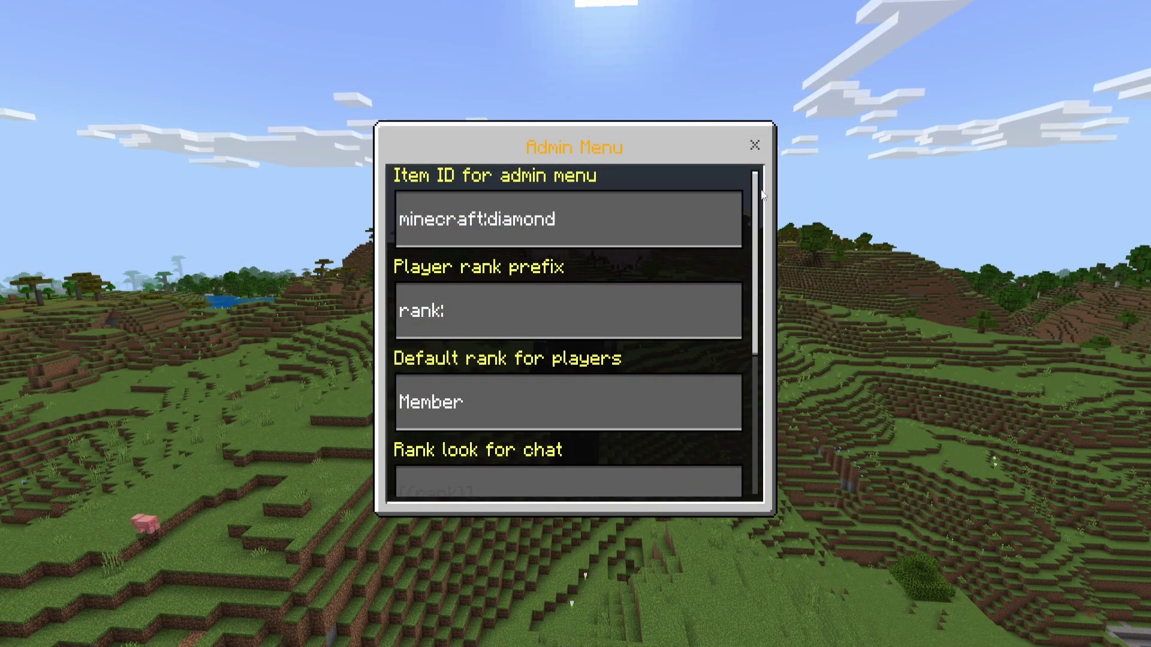
{"action": "scroll", "coordinate": [769, 309], "scroll_direction": "down", "scroll_amount": 5}
{"action": "scroll", "coordinate": [769, 308], "scroll_direction": "up", "scroll_amount": 5}
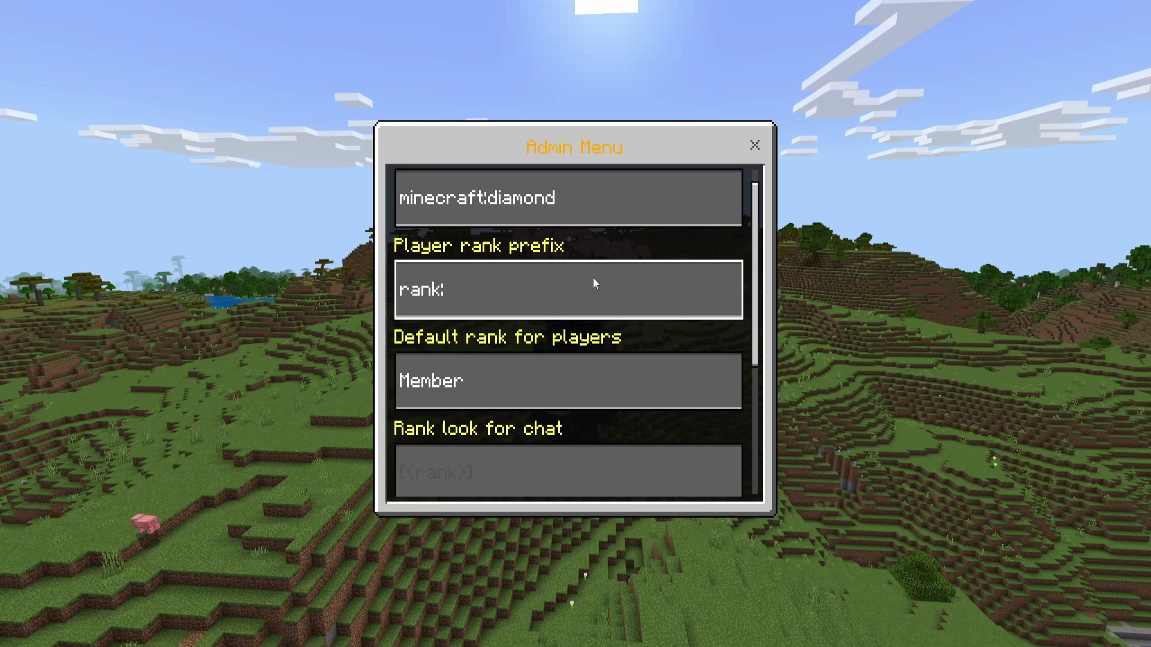
{"action": "scroll", "coordinate": [593, 278], "scroll_direction": "up", "scroll_amount": 1}
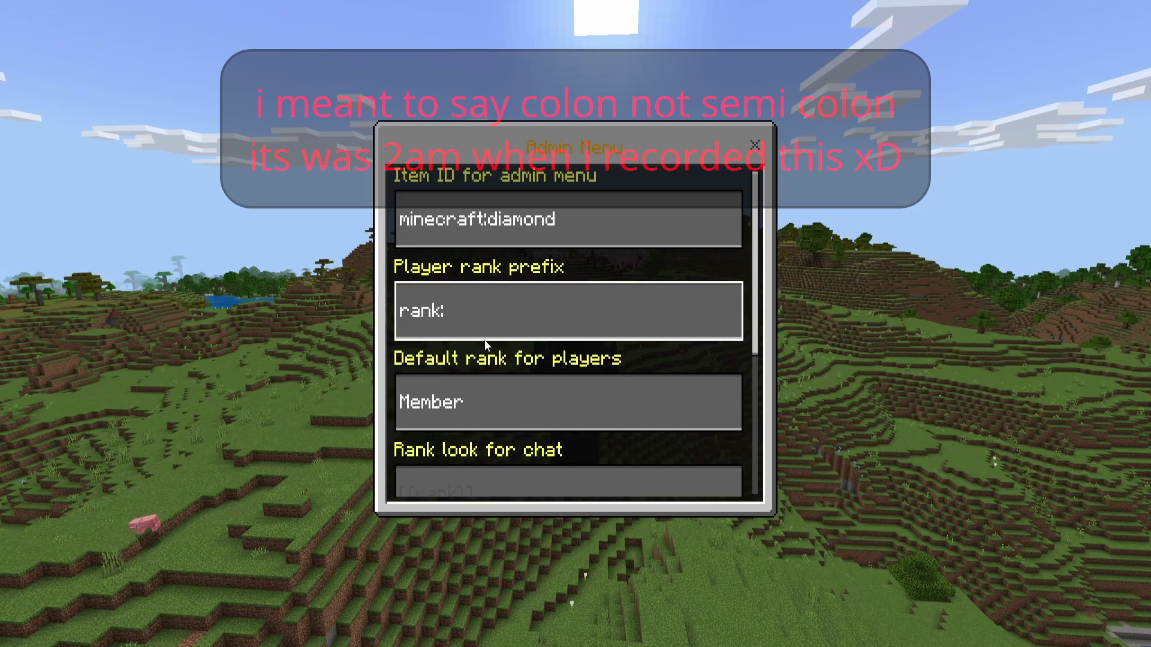
{"action": "scroll", "coordinate": [484, 340], "scroll_direction": "down", "scroll_amount": 1}
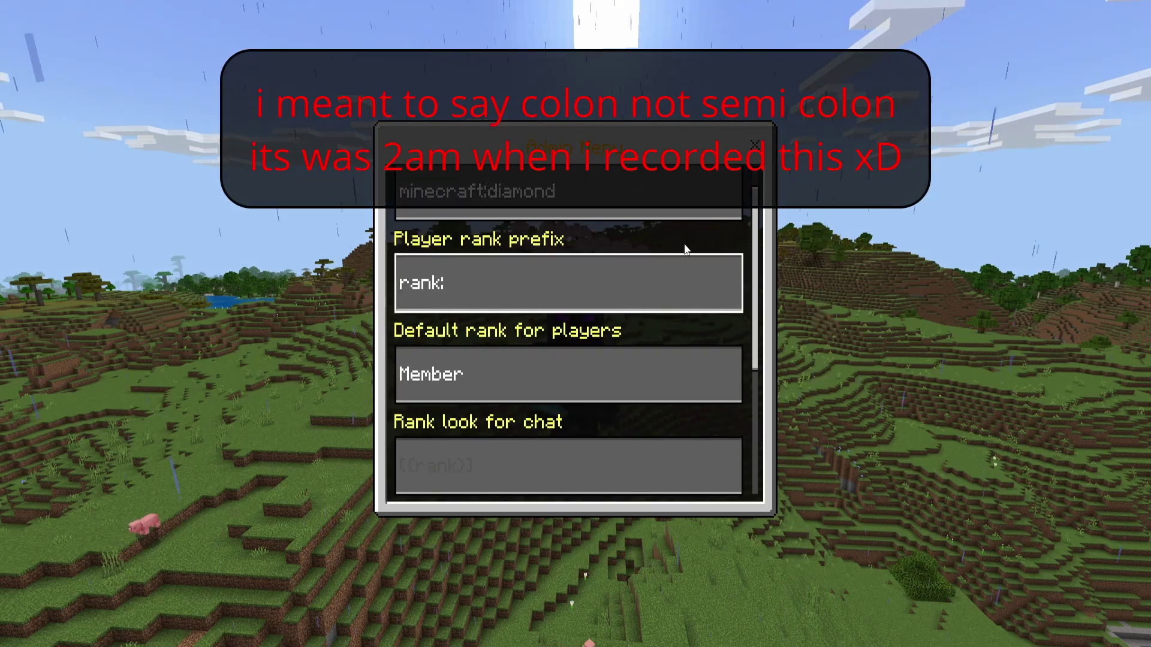
{"action": "key", "text": "Return"}
Send 'hi' in chat, then add the tag rank:§6Owner to your player
{"action": "type", "text": "t"}
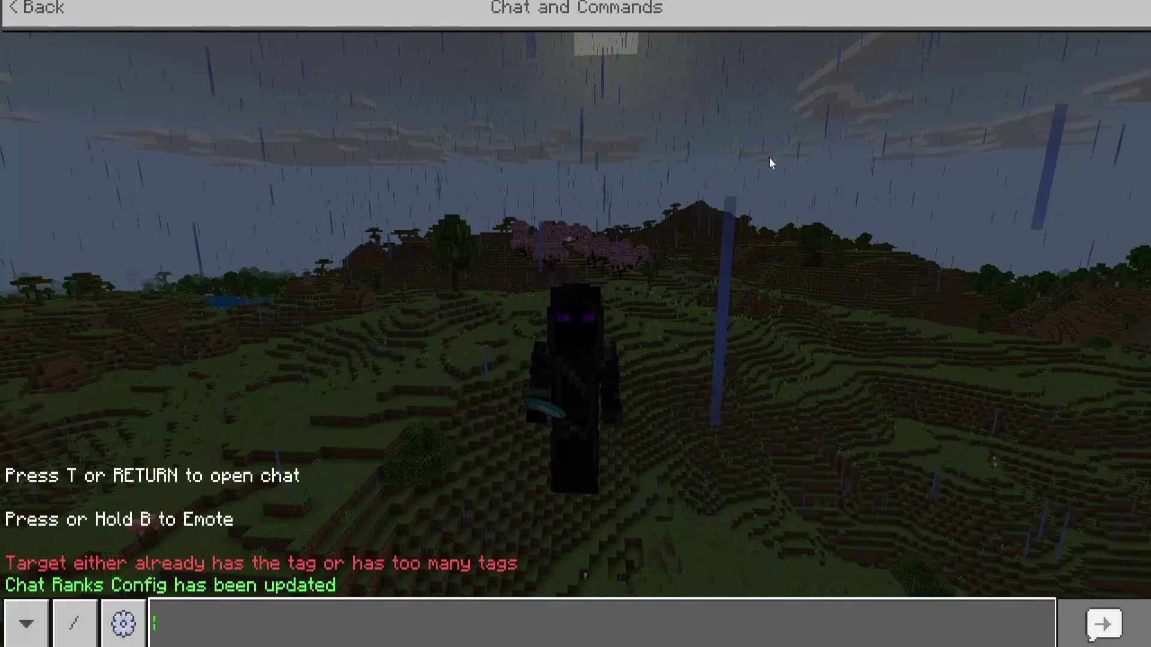
{"action": "type", "text": "hi"}
{"action": "key", "text": "Return"}
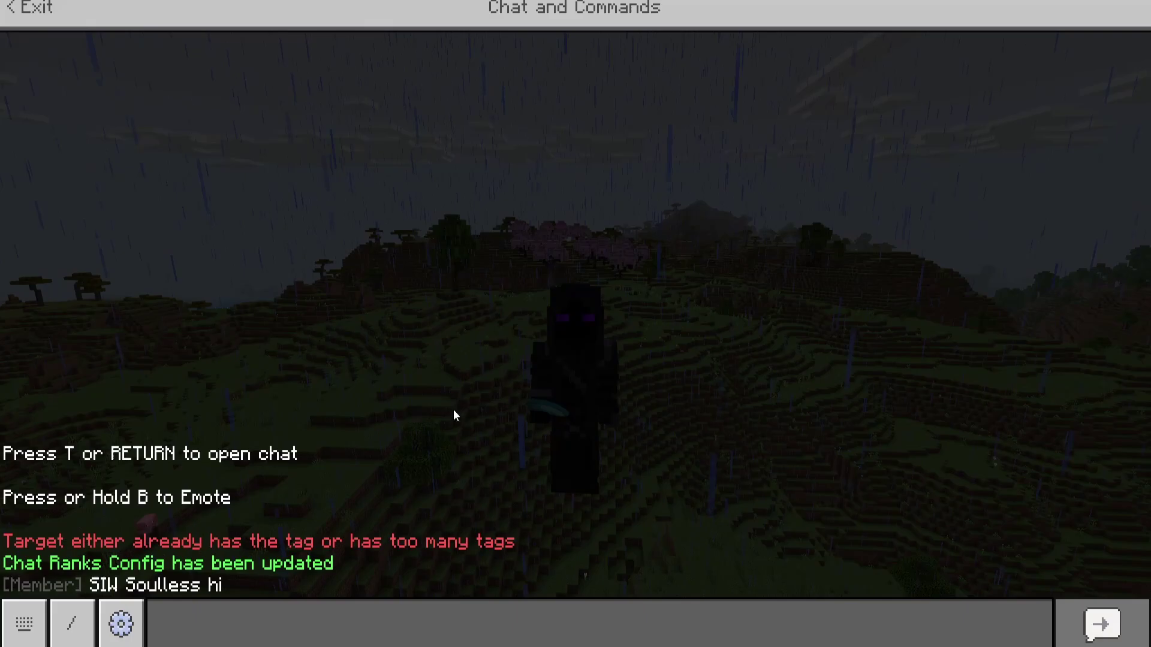
{"action": "left_click", "coordinate": [329, 628]}
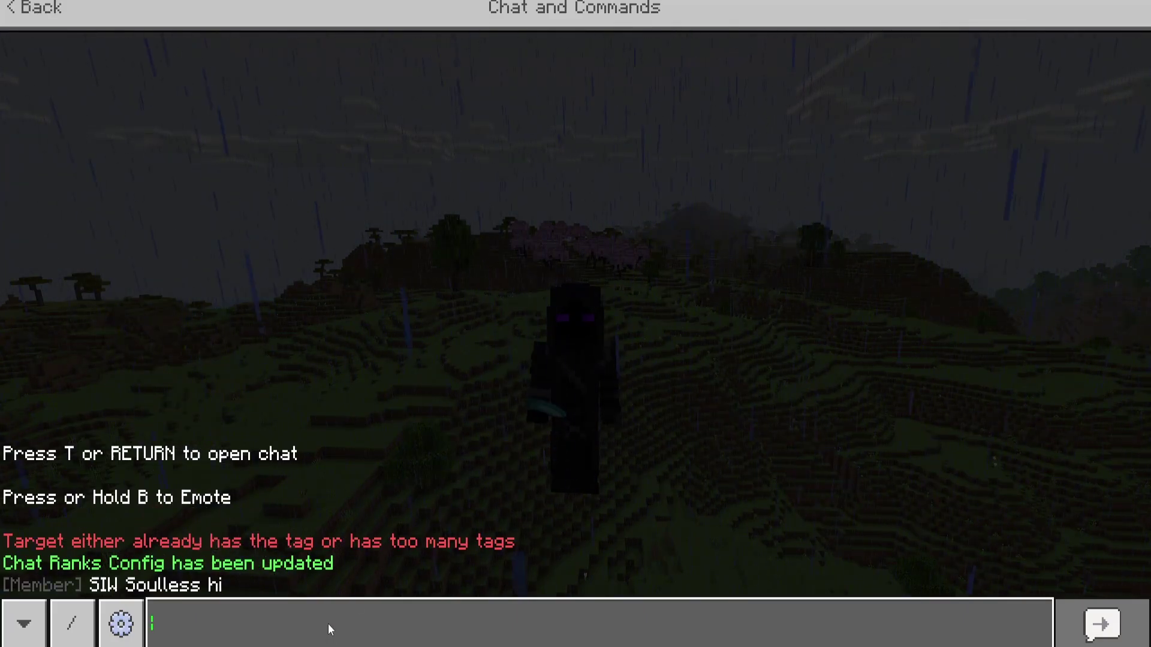
{"action": "type", "text": "/tag @s add "}
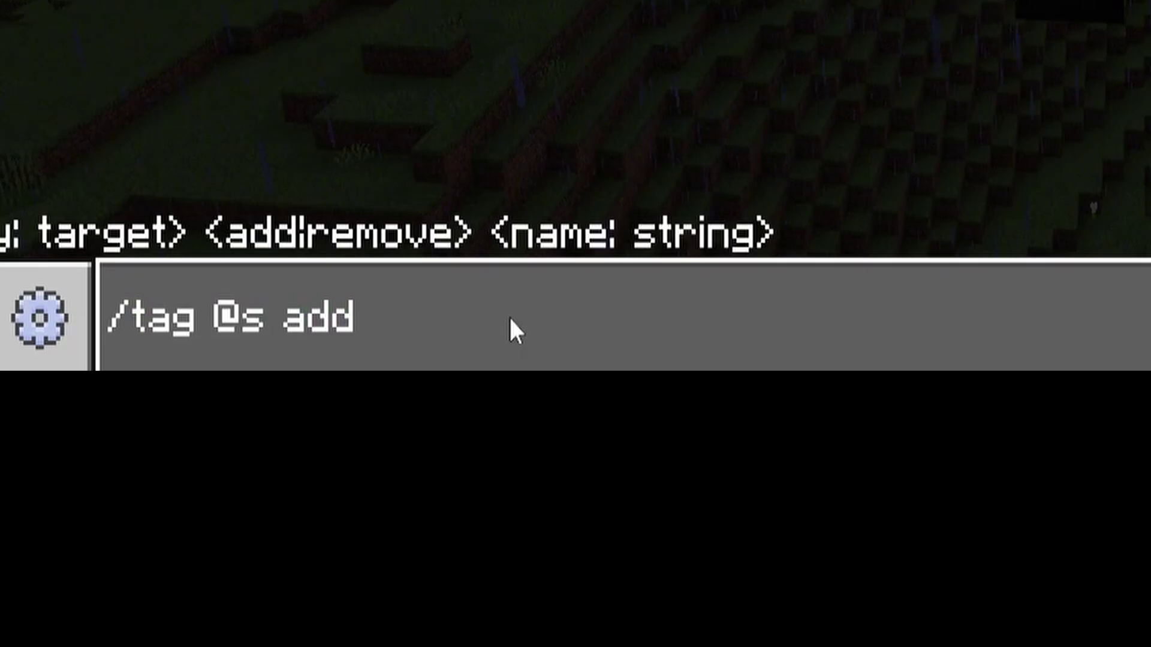
{"action": "type", "text": "\"rank\""}
{"action": "key", "text": "Left"}
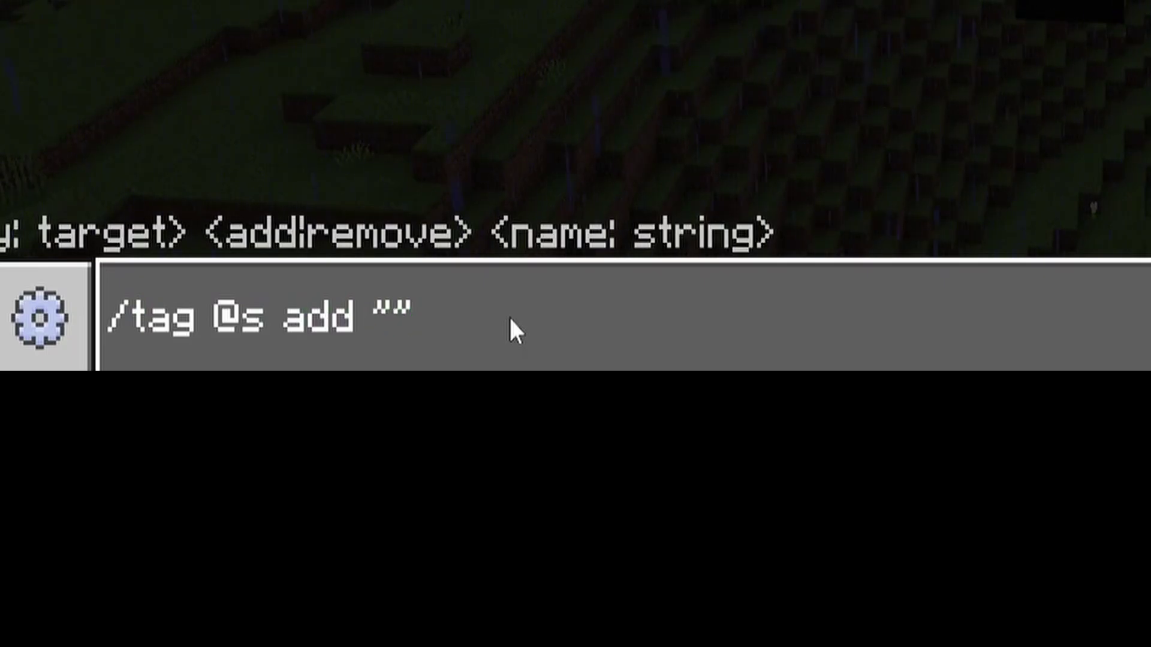
{"action": "type", "text": "rank:"}
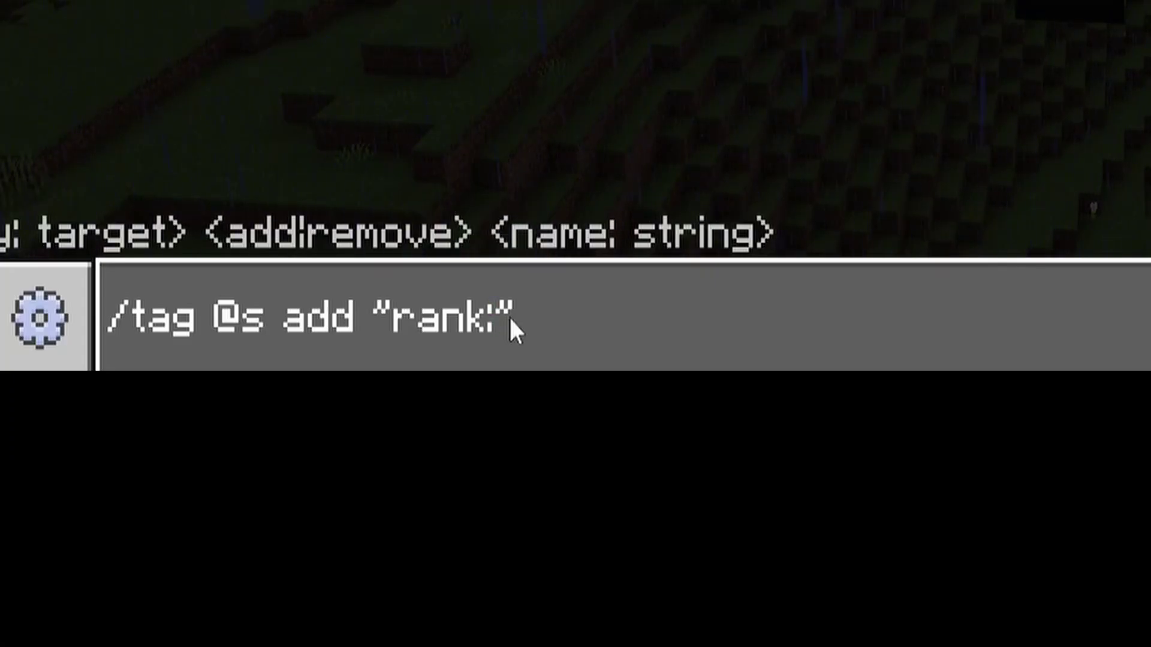
{"action": "type", "text": "6Owner"}
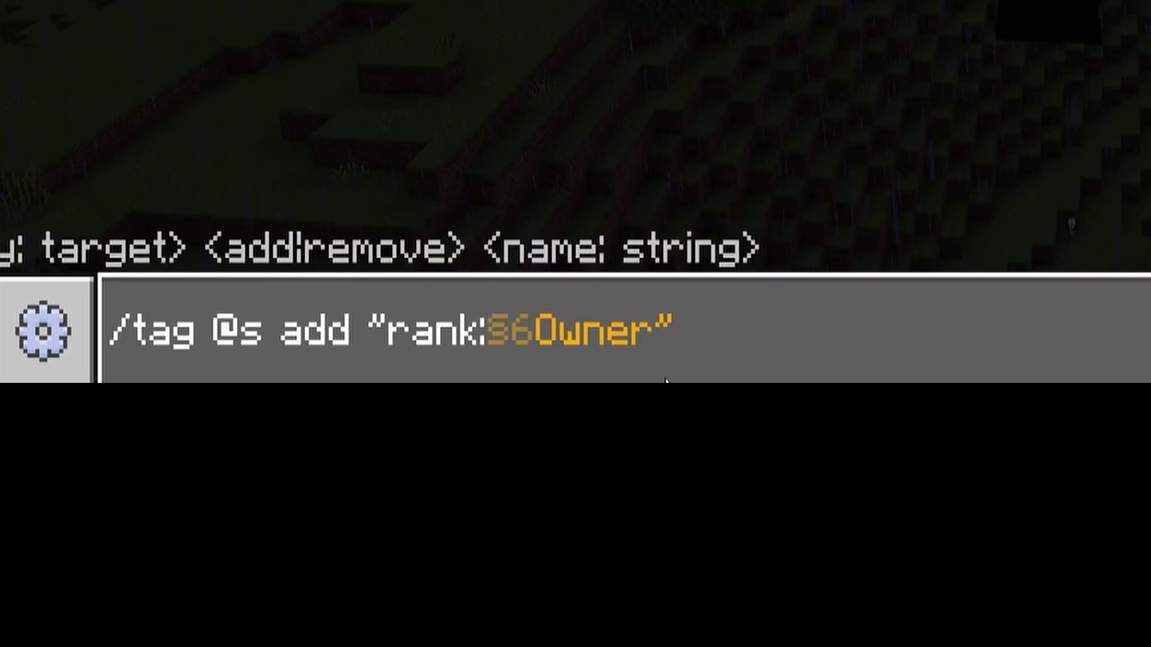
{"action": "key", "text": "Return"}
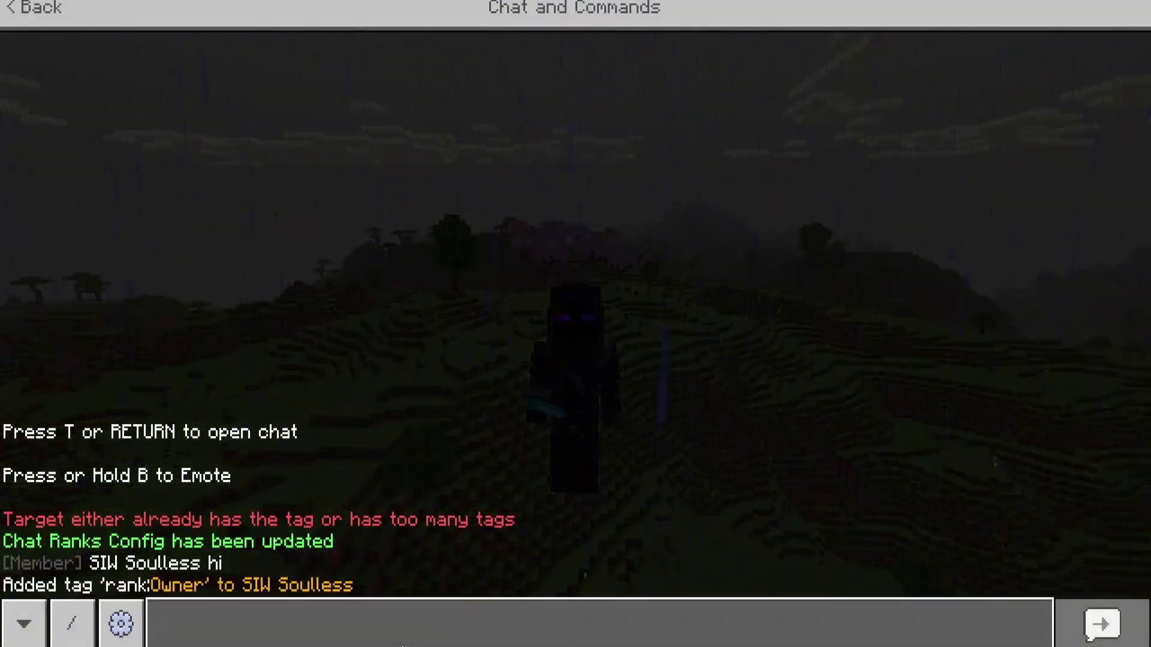
Send 'hi' to check the [Owner] prefix, then run /weather clear
{"action": "type", "text": "hi"}
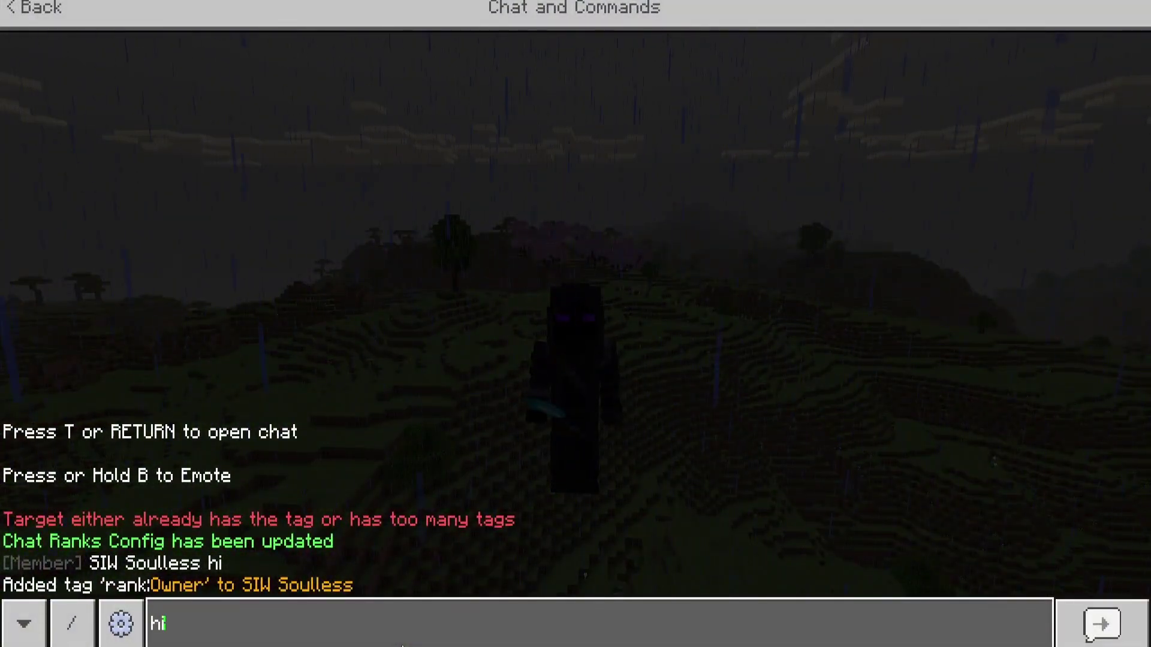
{"action": "key", "text": "Return"}
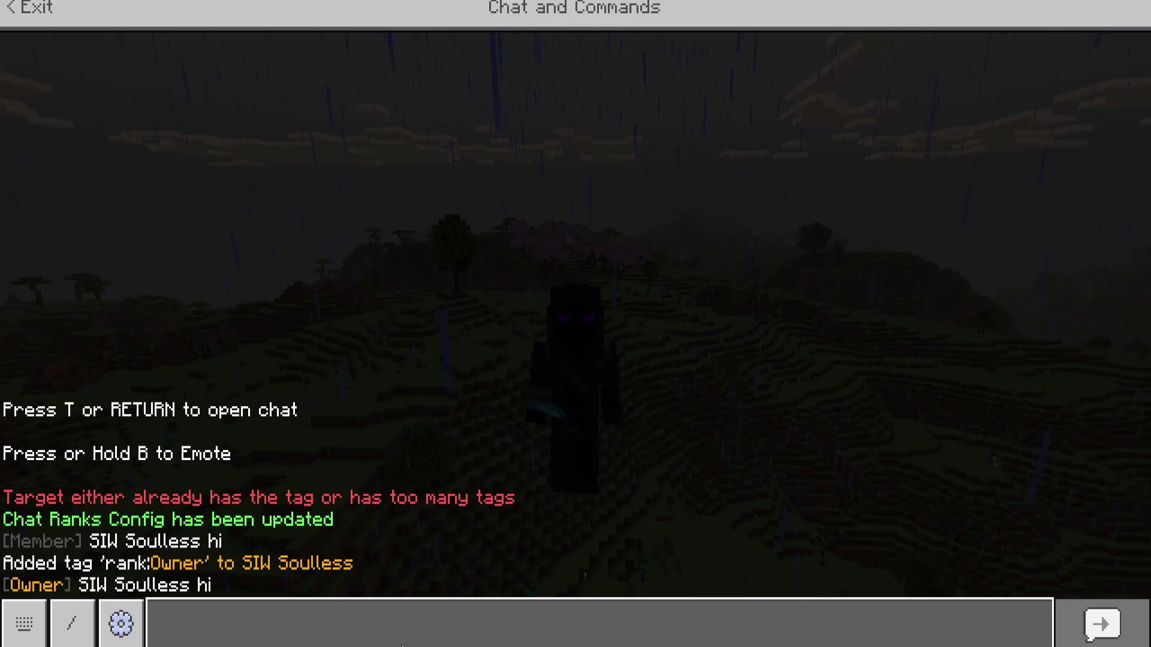
{"action": "type", "text": "/weather clear"}
{"action": "key", "text": "Return"}
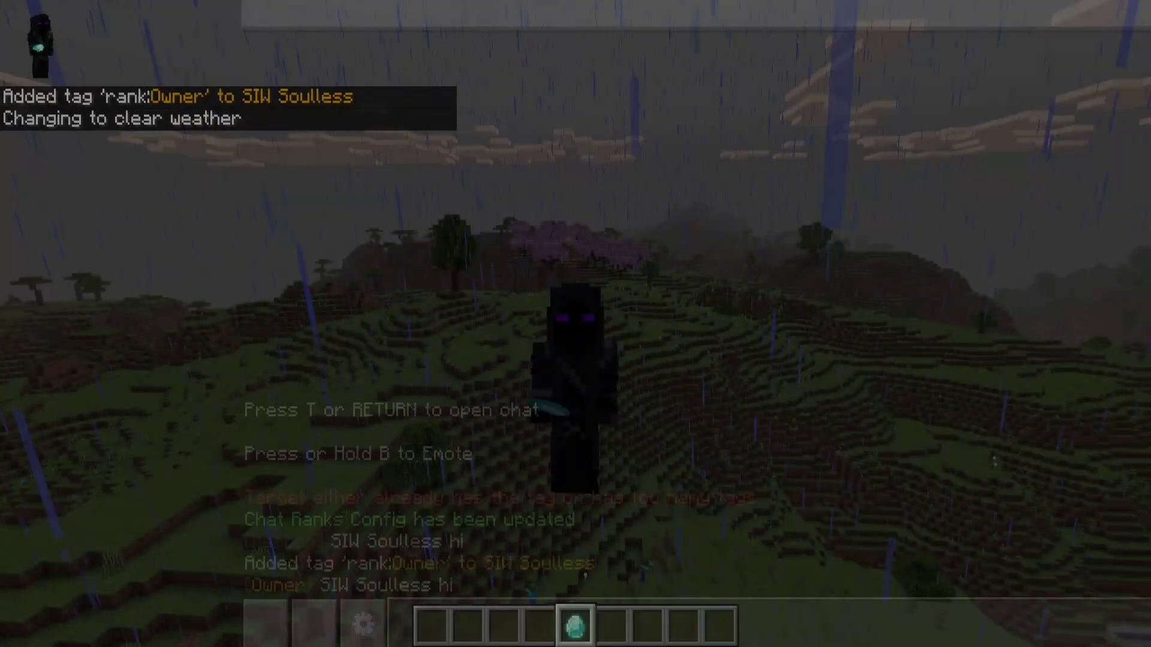
In the Admin Menu's Rank look field, recolour the opening bracket to §c red
{"action": "right_click", "coordinate": [575, 323]}
{"action": "scroll", "coordinate": [660, 386], "scroll_direction": "down", "scroll_amount": 1}
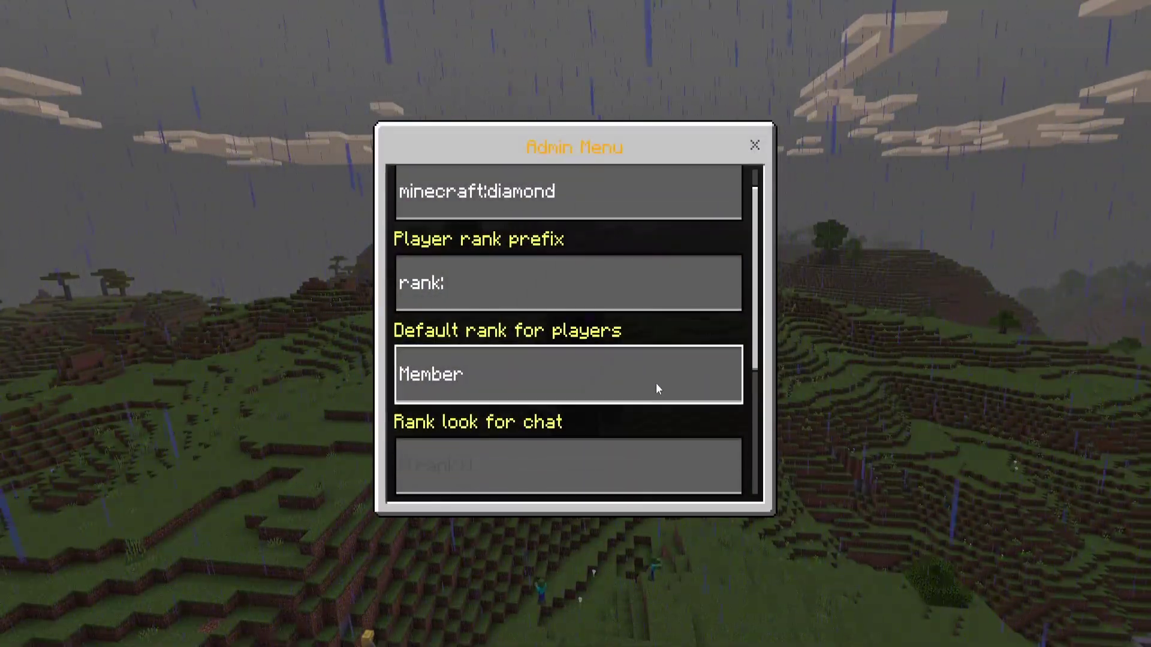
{"action": "scroll", "coordinate": [658, 388], "scroll_direction": "down", "scroll_amount": 2}
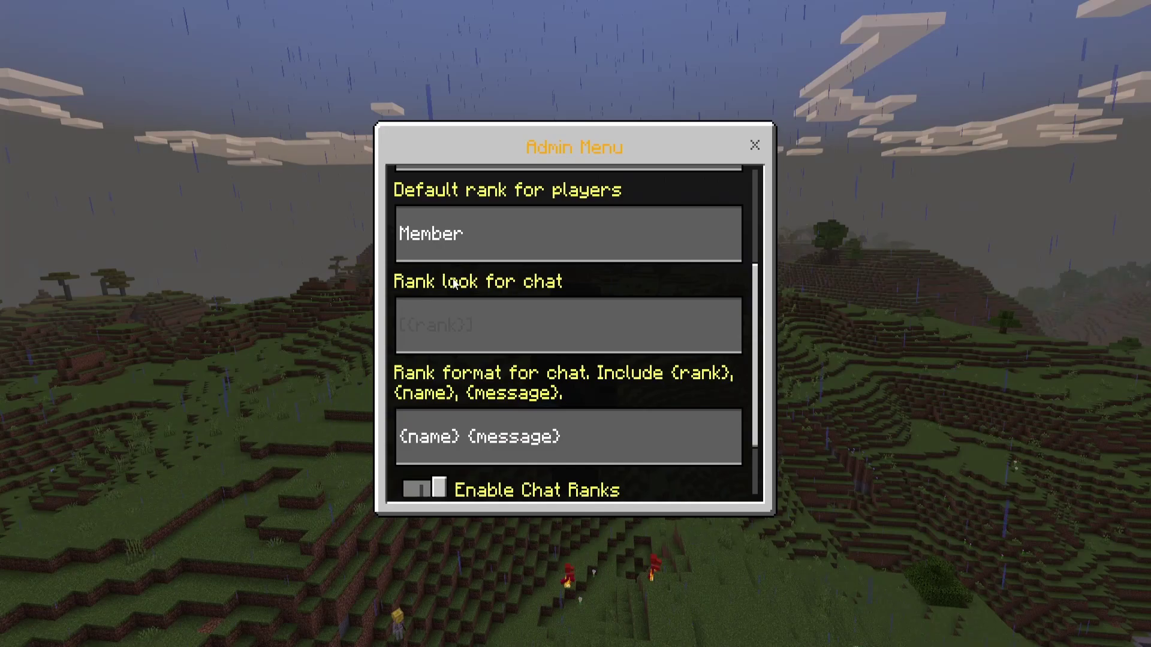
{"action": "left_click", "coordinate": [605, 315]}
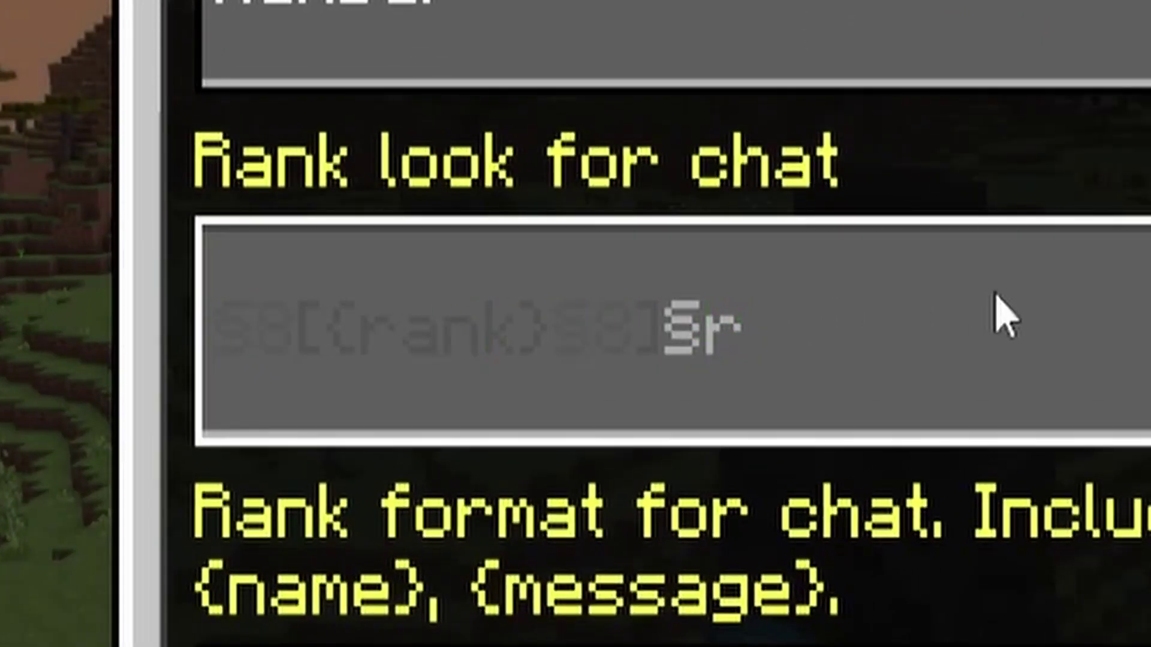
{"action": "key", "text": "Home"}
{"action": "key", "text": "Right"}
{"action": "key", "text": "Right"}
{"action": "key", "text": "BackSpace"}
{"action": "type", "text": "c"}
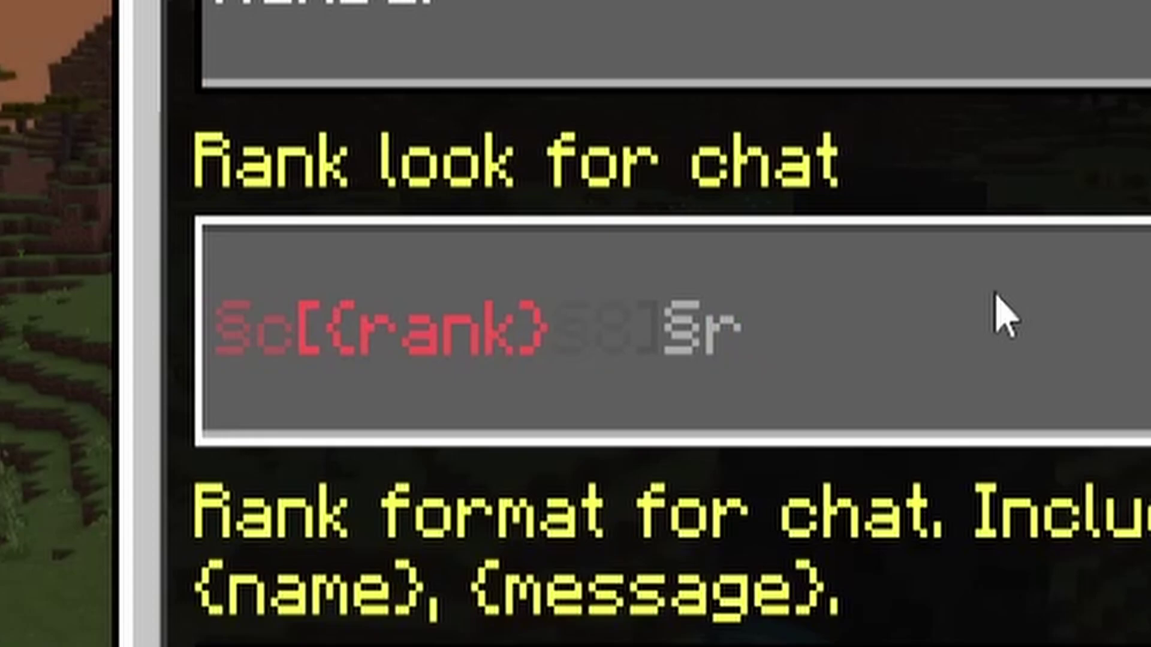
{"action": "key", "text": "Right"}
{"action": "key", "text": "BackSpace"}
{"action": "type", "text": "c"}
Fix the closing colour code so Rank look reads §c[{rank}§c]§r, then submit and confirm
{"action": "key", "text": "BackSpace"}
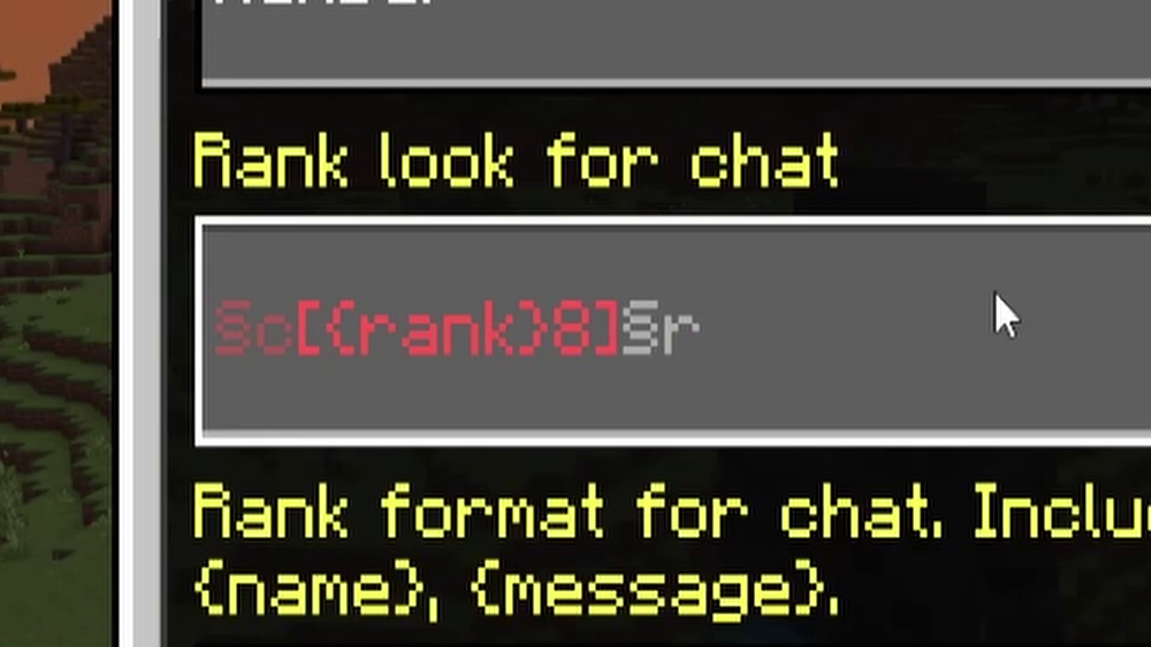
{"action": "key", "text": "Delete"}
{"action": "type", "text": "c"}
{"action": "key", "text": "Left"}
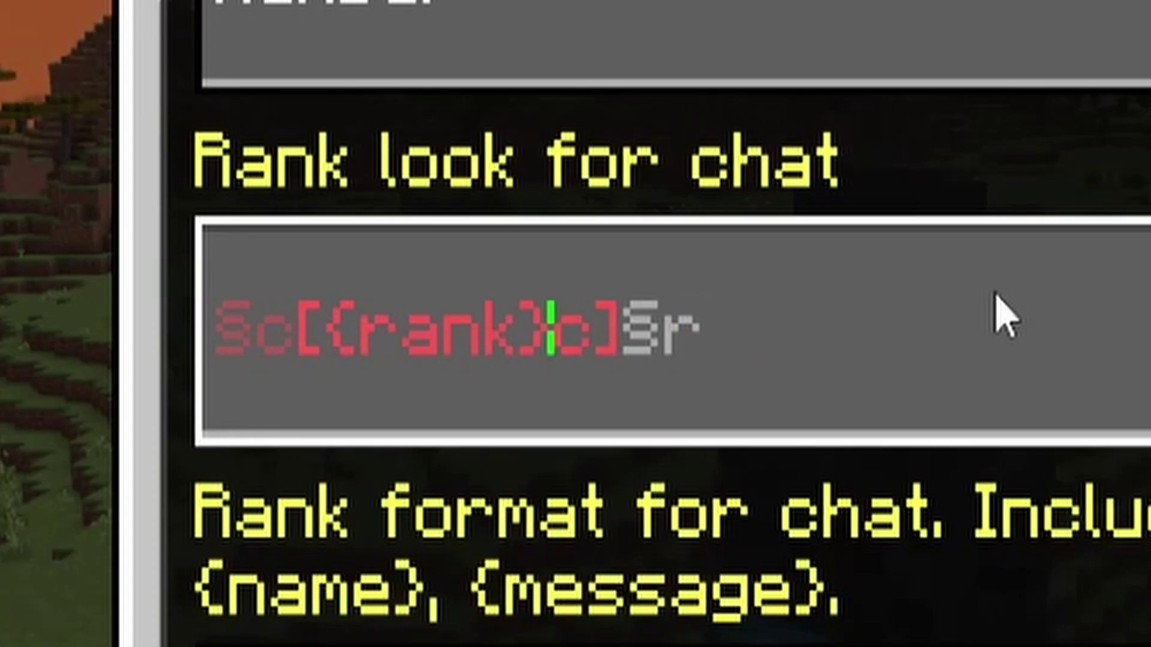
{"action": "type", "text": "§"}
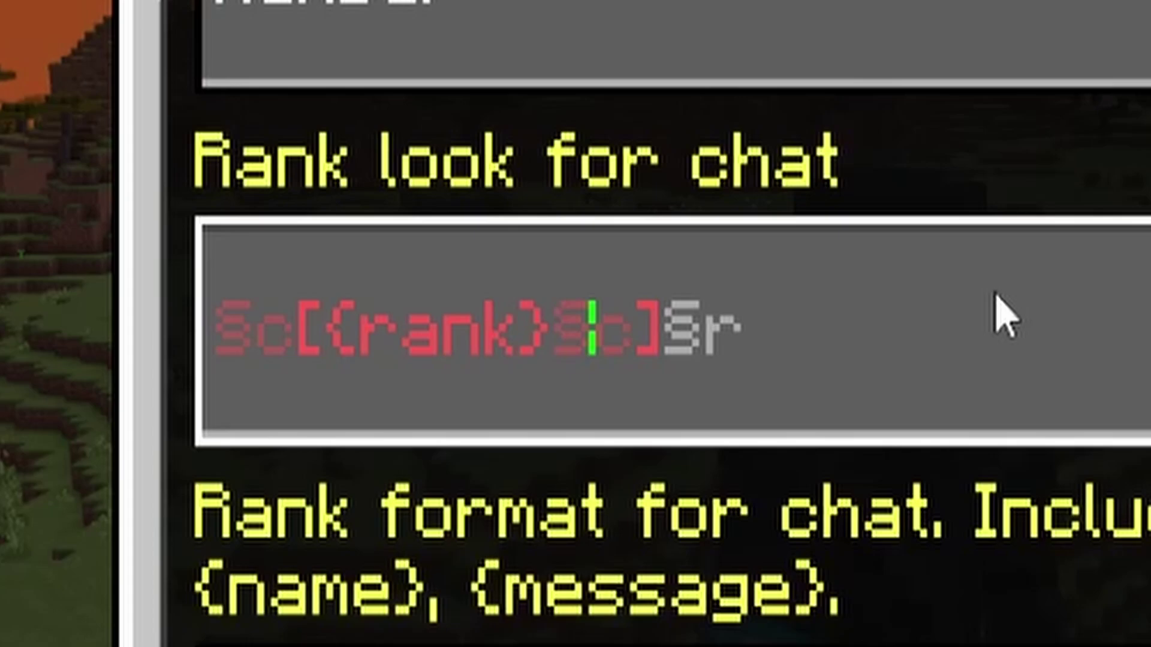
{"action": "key", "text": "Right"}
{"action": "key", "text": "Left"}
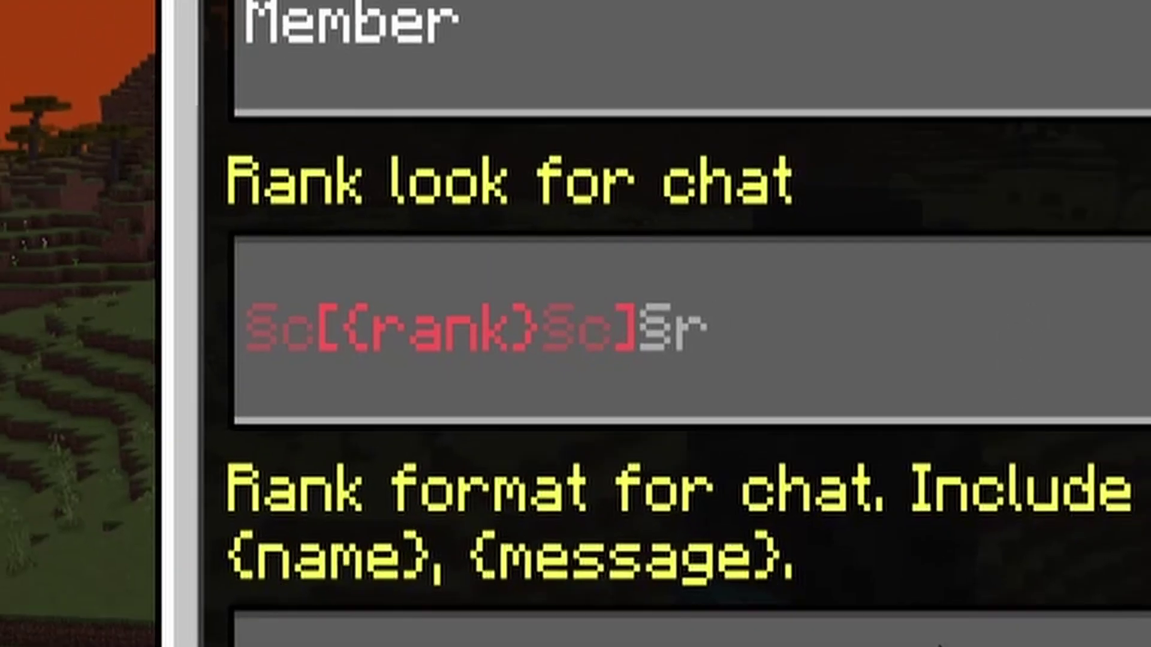
{"action": "left_click", "coordinate": [618, 388]}
{"action": "scroll", "coordinate": [594, 419], "scroll_direction": "down", "scroll_amount": 2}
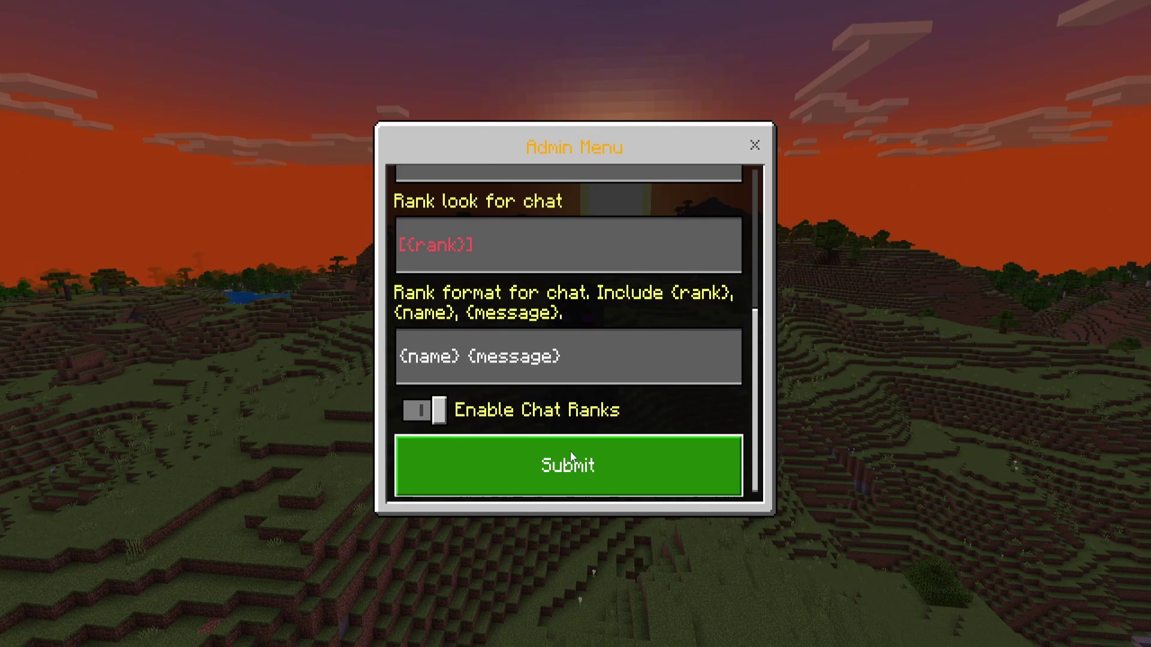
{"action": "left_click", "coordinate": [570, 457]}
{"action": "left_click", "coordinate": [589, 344]}
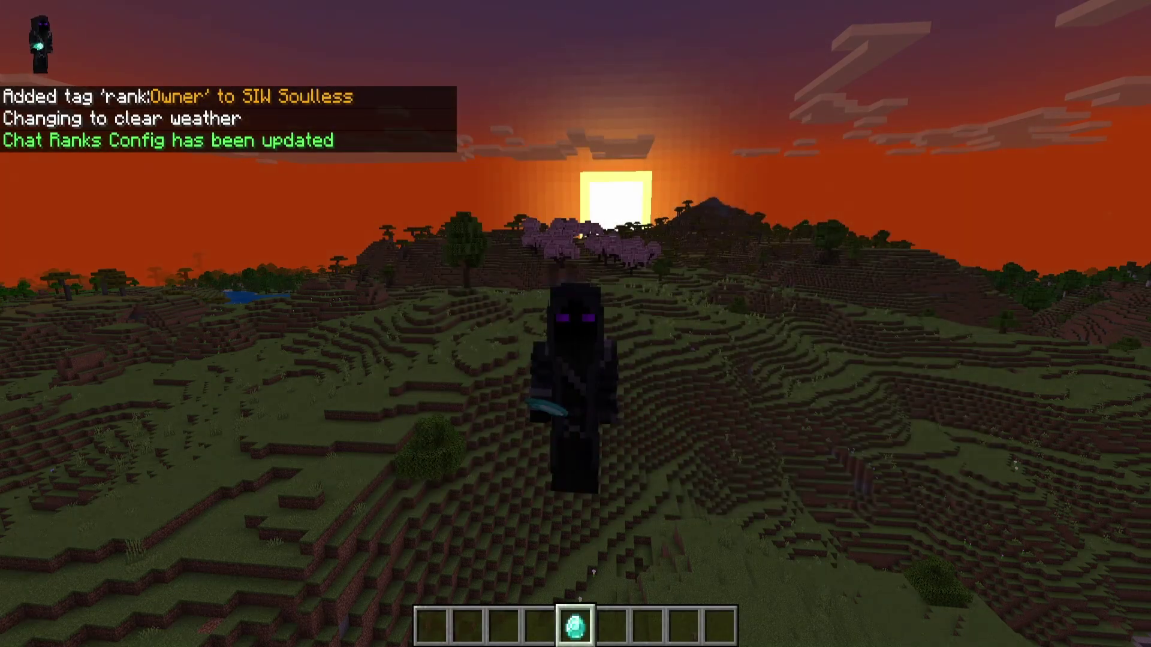
Send a test message, then add the blue rank:§9Discord tag to your player
{"action": "type", "text": "thi"}
{"action": "key", "text": "Return"}
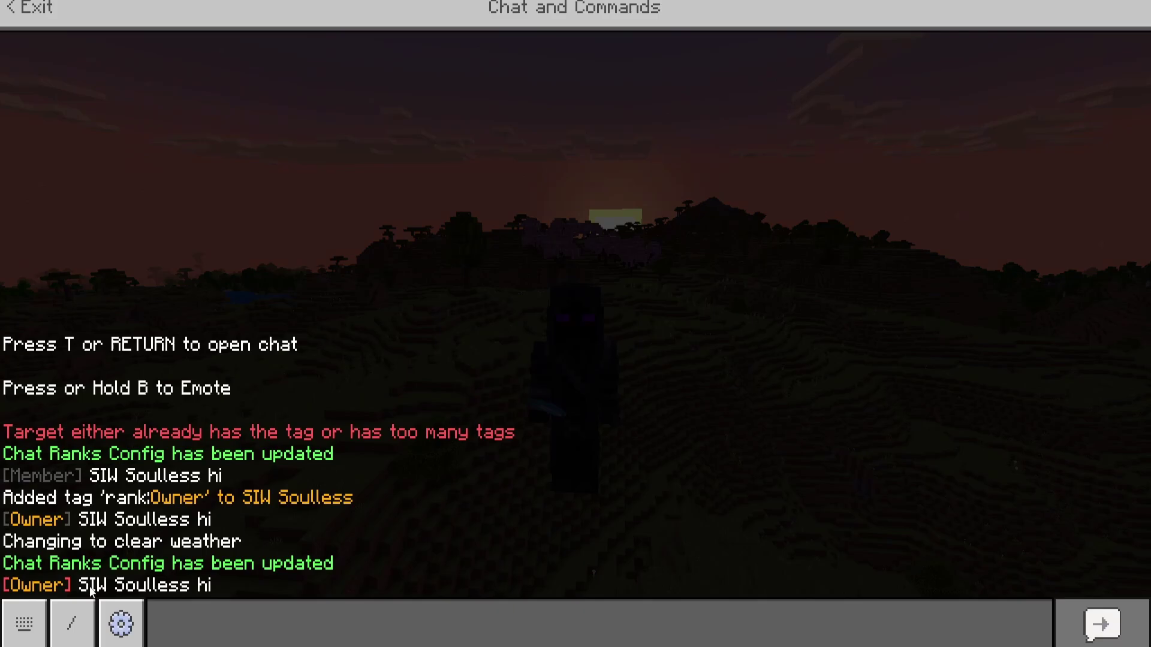
{"action": "left_click", "coordinate": [250, 632]}
{"action": "type", "text": "hi"}
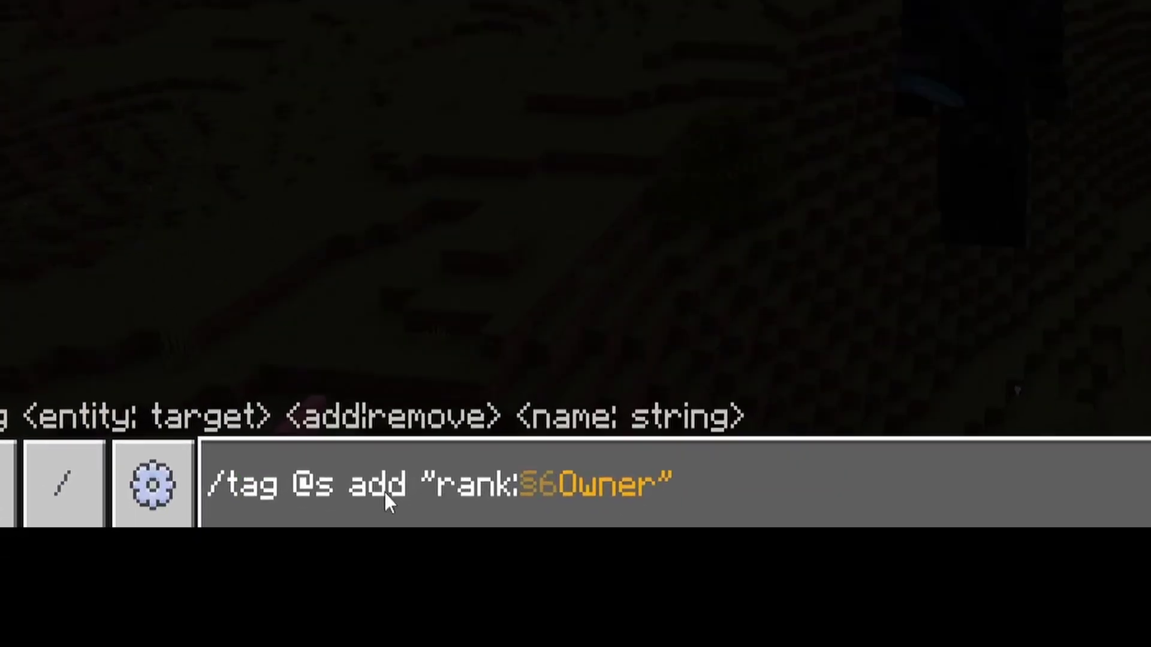
{"action": "key", "text": "Left"}
{"action": "key", "text": "Left"}
{"action": "key", "text": "Left"}
{"action": "key", "text": "Left"}
{"action": "key", "text": "Left"}
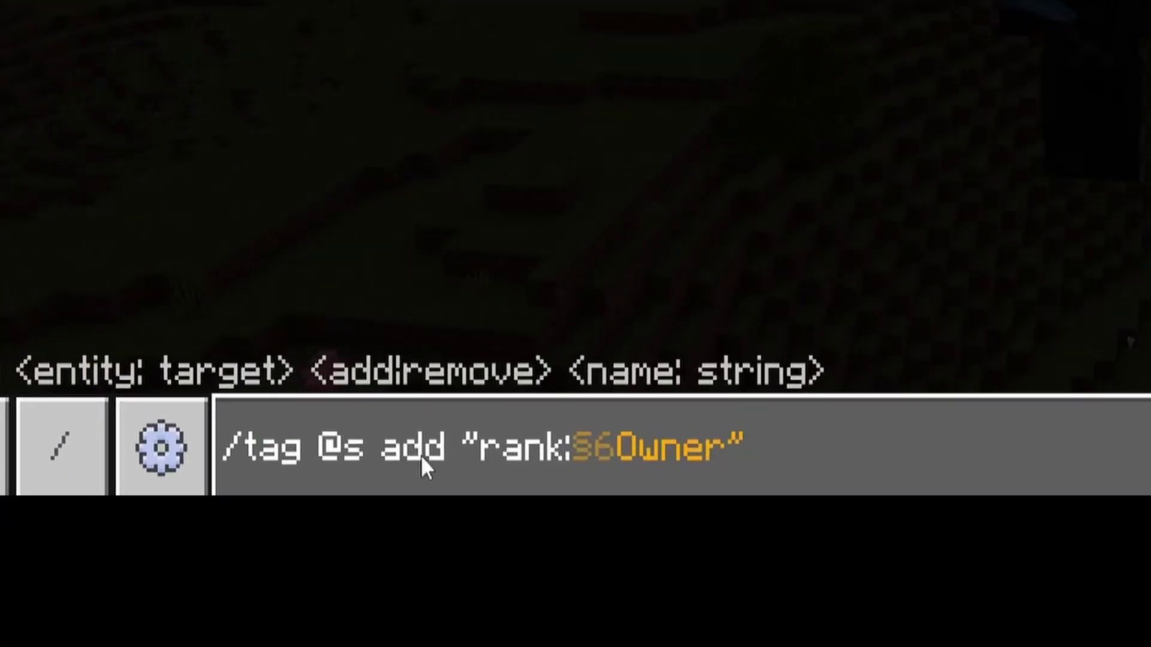
{"action": "key", "text": "BackSpace"}
{"action": "type", "text": "9Discord"}
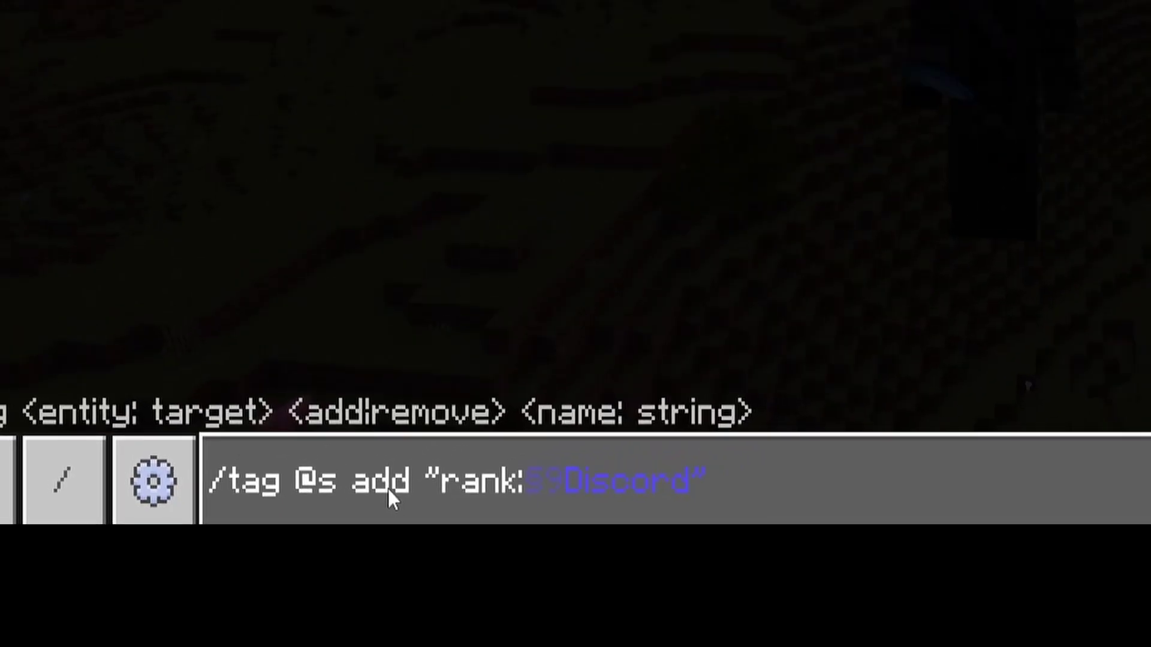
{"action": "key", "text": "Return"}
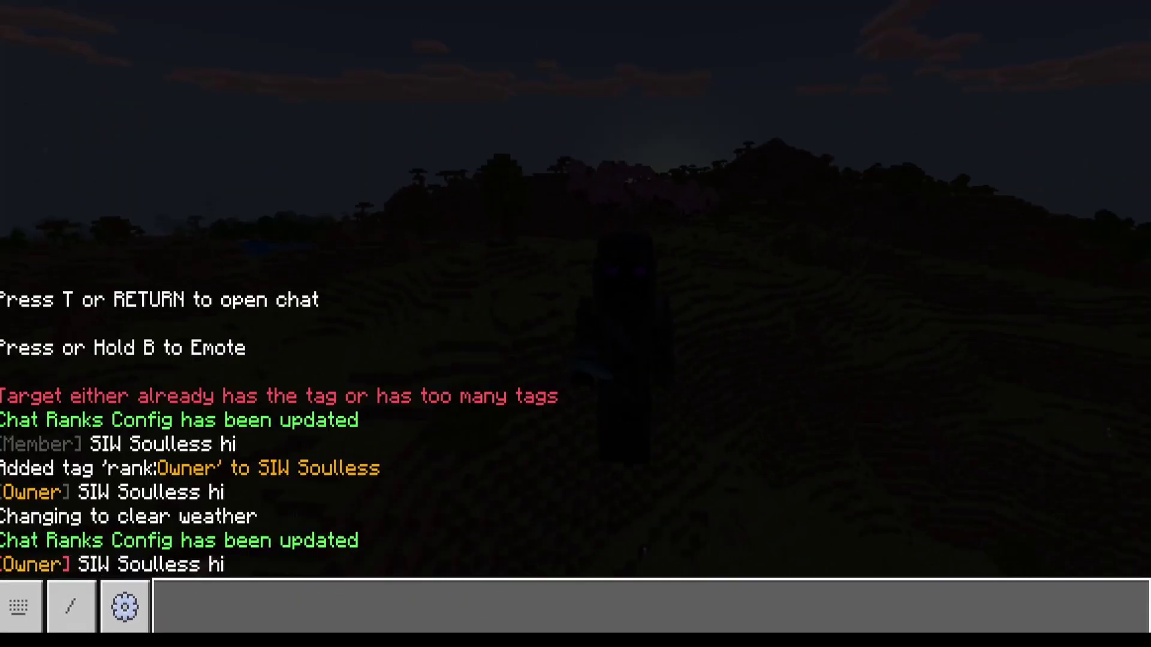
Send a test message showing both [Owner][Discord] prefixes and close chat
{"action": "type", "text": "thio"}
{"action": "key", "text": "Return"}
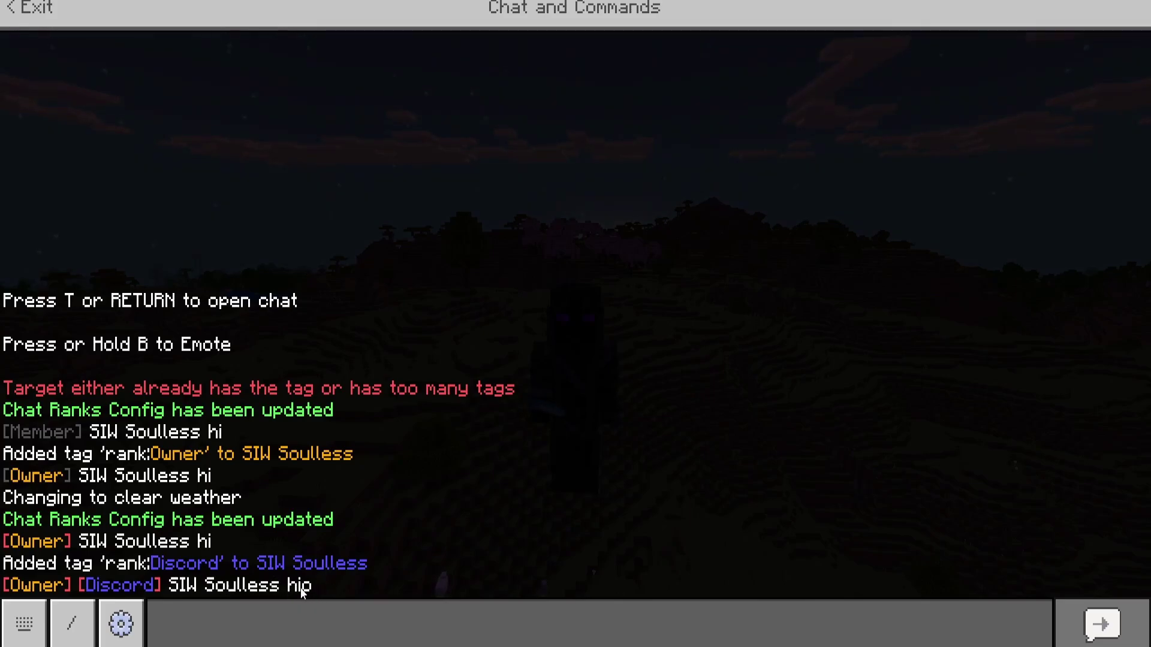
{"action": "key", "text": "Escape"}
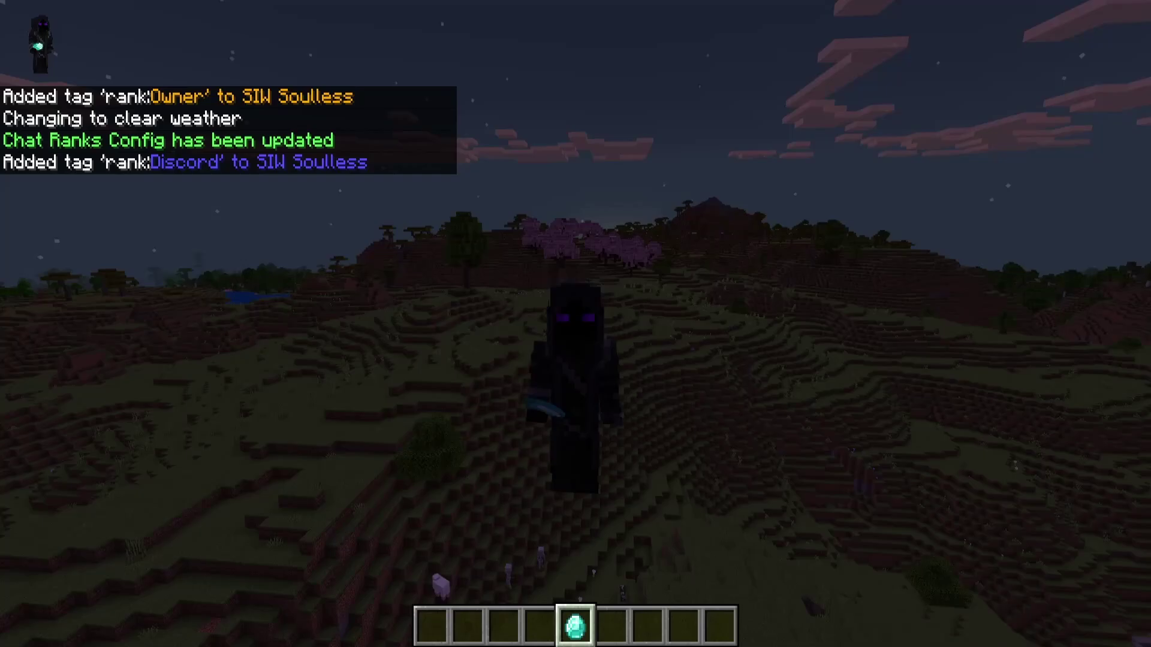
Change the chat format to {message} {name} in the Admin Menu and confirm the update
{"action": "right_click", "coordinate": [333, 590]}
{"action": "scroll", "coordinate": [567, 354], "scroll_direction": "down", "scroll_amount": 5}
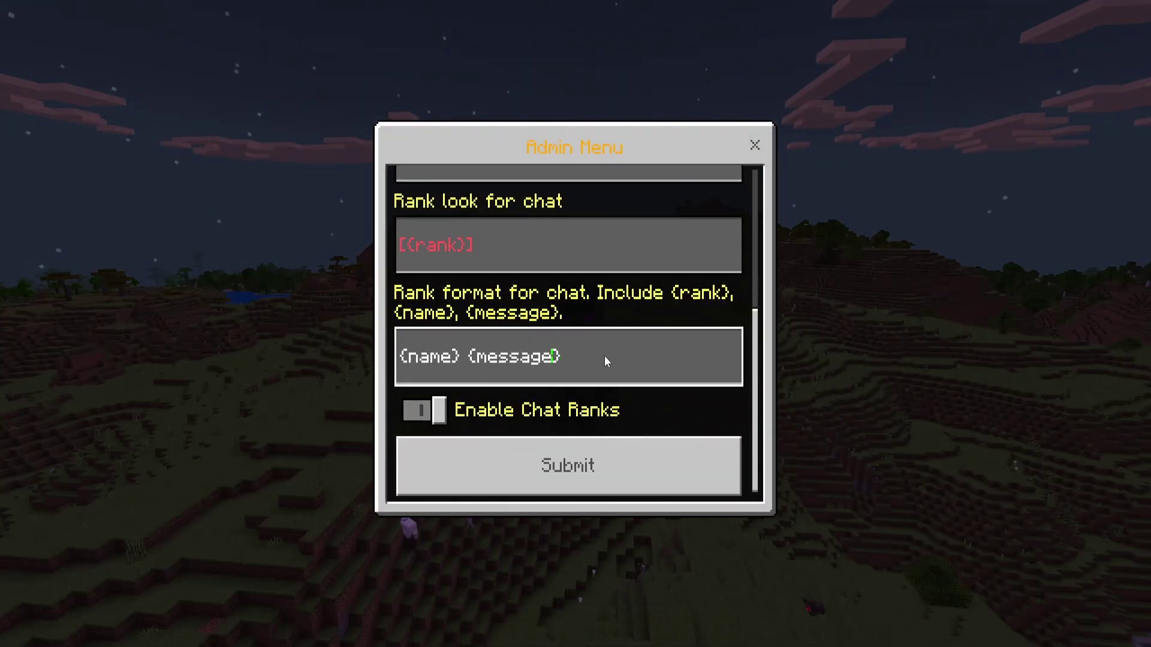
{"action": "key", "text": "Left"}
{"action": "key", "text": "Left"}
{"action": "key", "text": "Left"}
{"action": "key", "text": "Left"}
{"action": "key", "text": "Left"}
{"action": "key", "text": "Left"}
{"action": "key", "text": "Left"}
{"action": "key", "text": "Left"}
{"action": "key", "text": "Left"}
{"action": "key", "text": "BackSpace"}
{"action": "key", "text": "BackSpace"}
{"action": "key", "text": "BackSpace"}
{"action": "key", "text": "BackSpace"}
{"action": "key", "text": "BackSpace"}
{"action": "key", "text": "BackSpace"}
{"action": "key", "text": "BackSpace"}
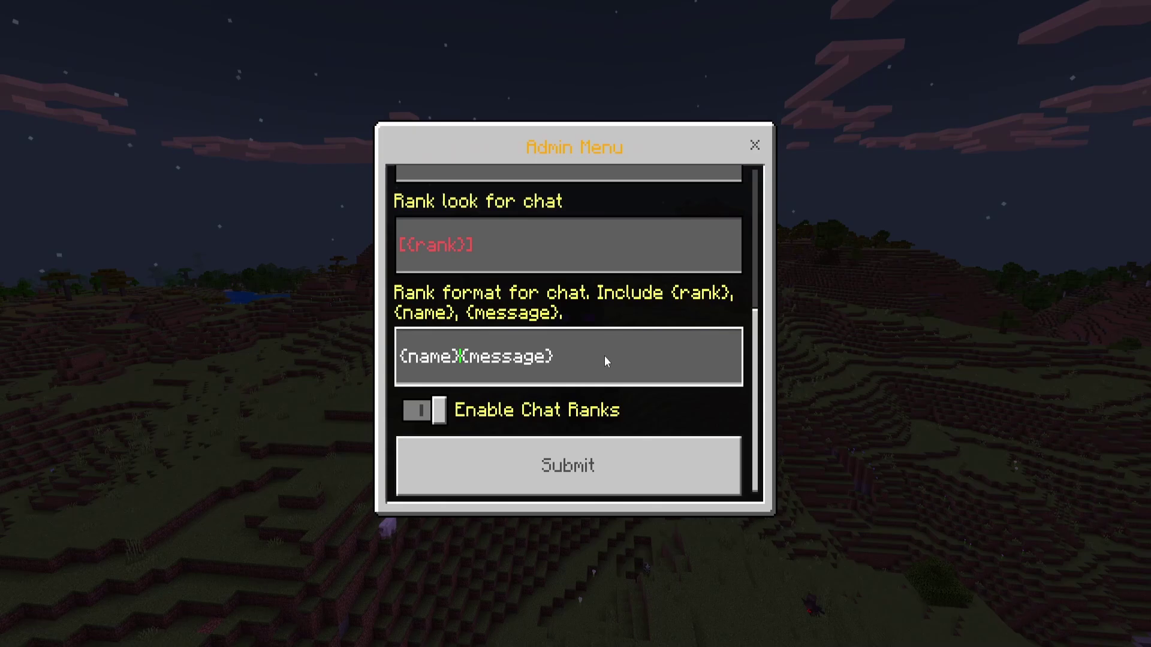
{"action": "key", "text": "Right"}
{"action": "key", "text": "Right"}
{"action": "key", "text": "Right"}
{"action": "key", "text": "Right"}
{"action": "key", "text": "Right"}
{"action": "key", "text": "Right"}
{"action": "key", "text": "Right"}
{"action": "key", "text": "Right"}
{"action": "key", "text": "Right"}
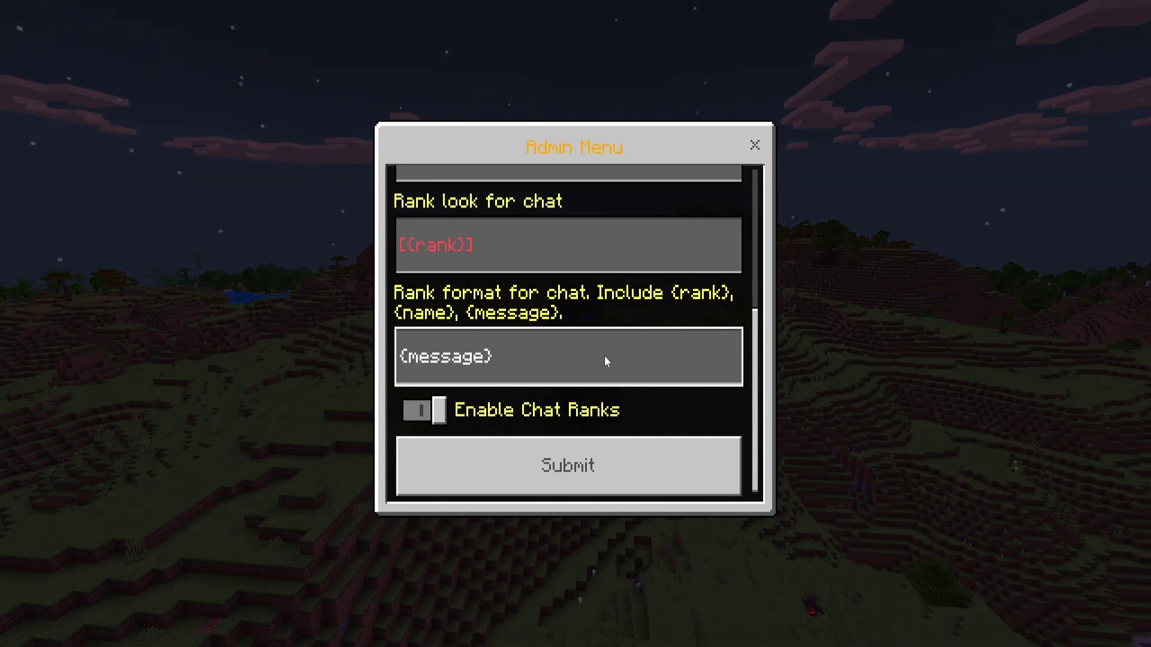
{"action": "type", "text": "{name}"}
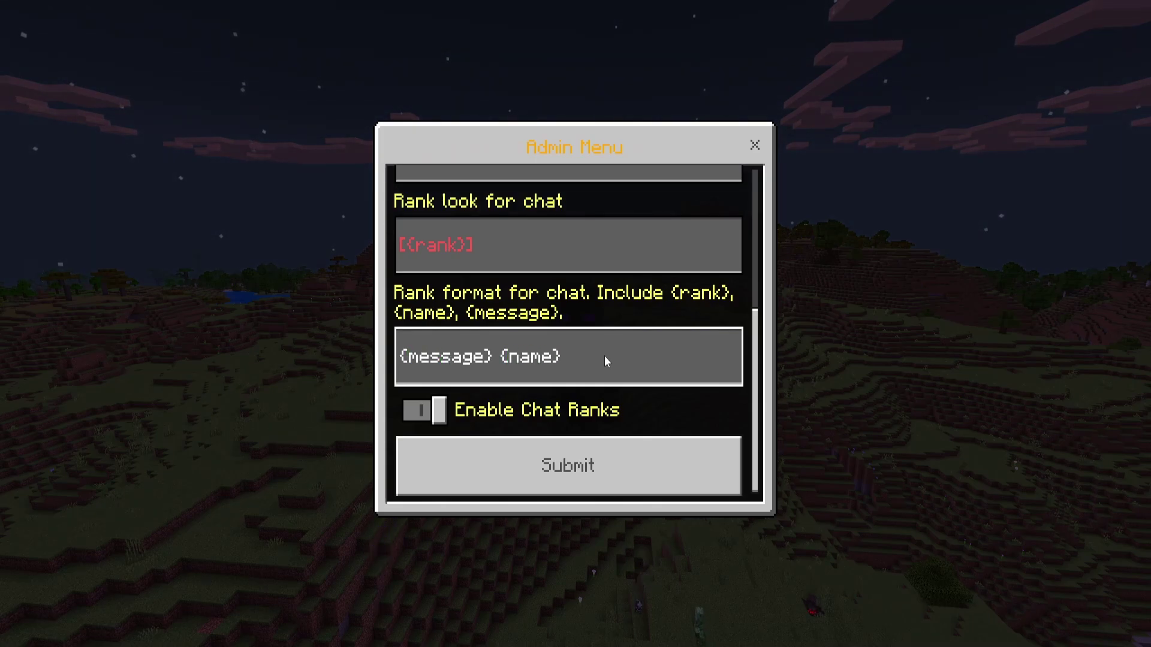
{"action": "left_click", "coordinate": [571, 444]}
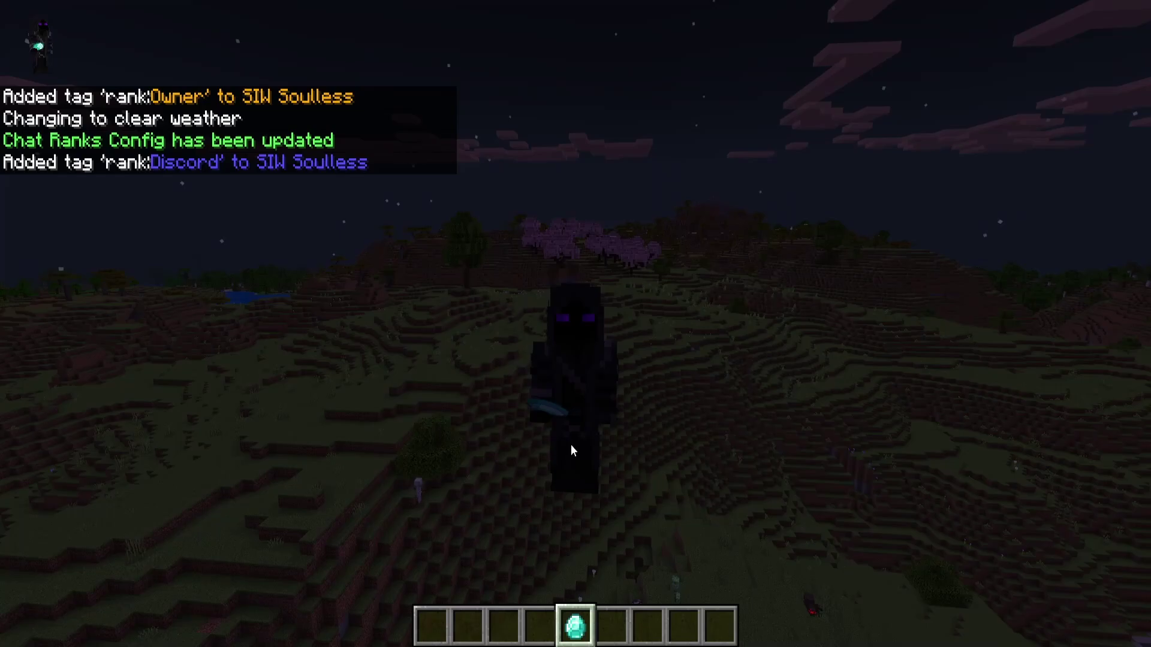
{"action": "left_click", "coordinate": [580, 396]}
Send 'hi' to check the message appears before the player name, then close chat
{"action": "type", "text": "thi"}
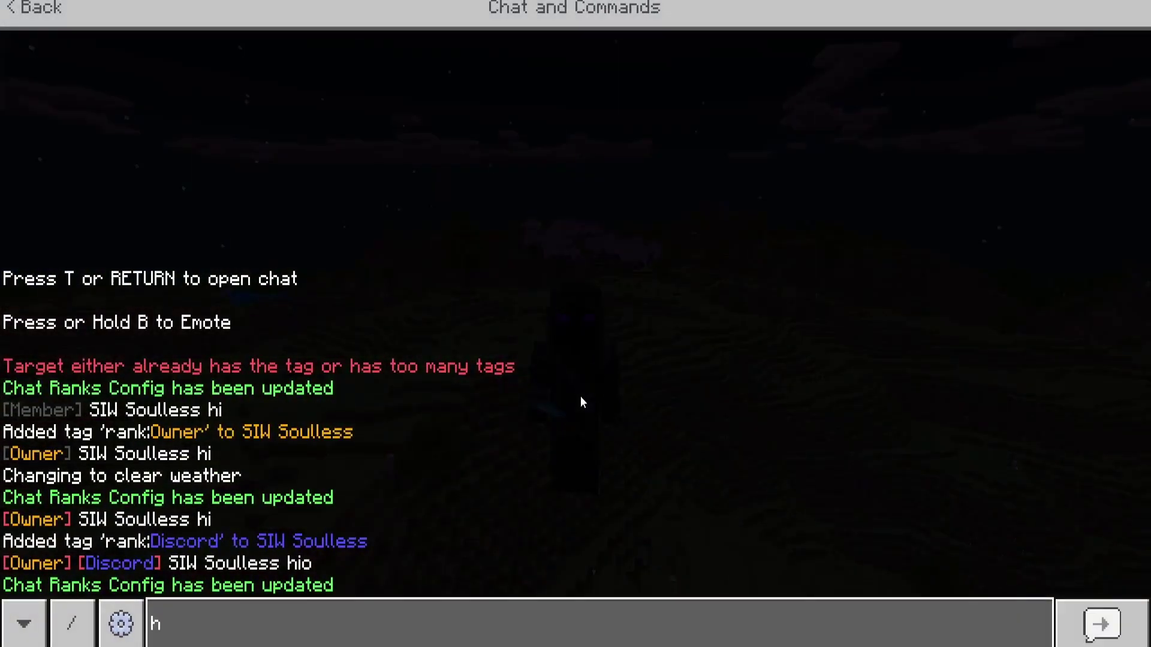
{"action": "key", "text": "Return"}
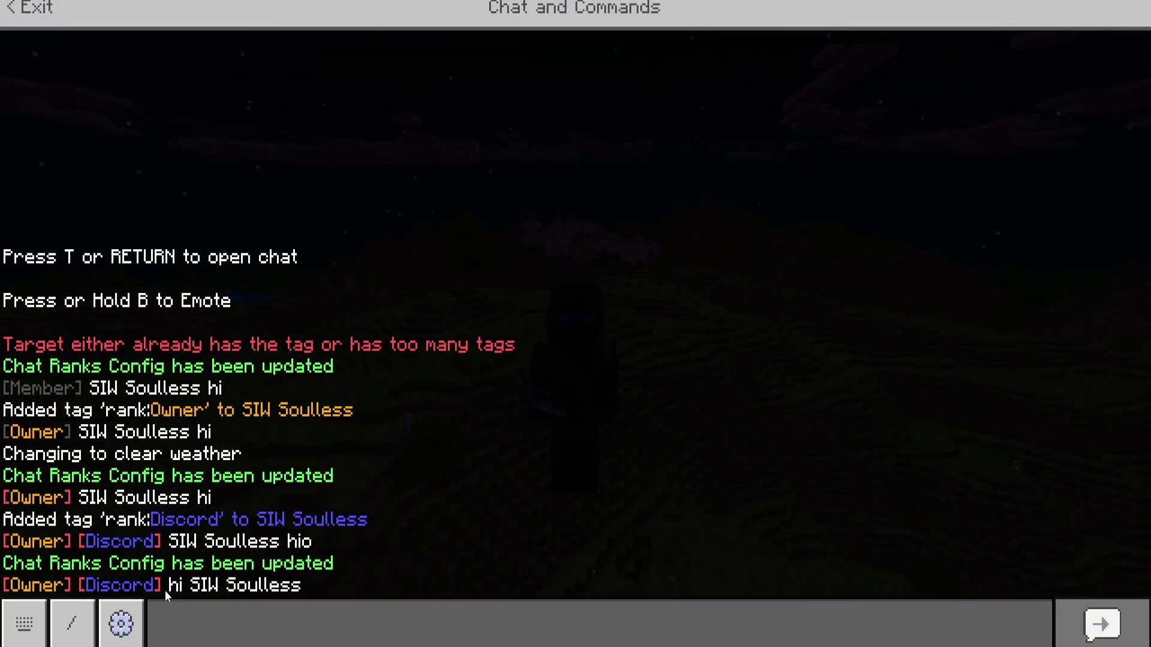
{"action": "left_click", "coordinate": [297, 614]}
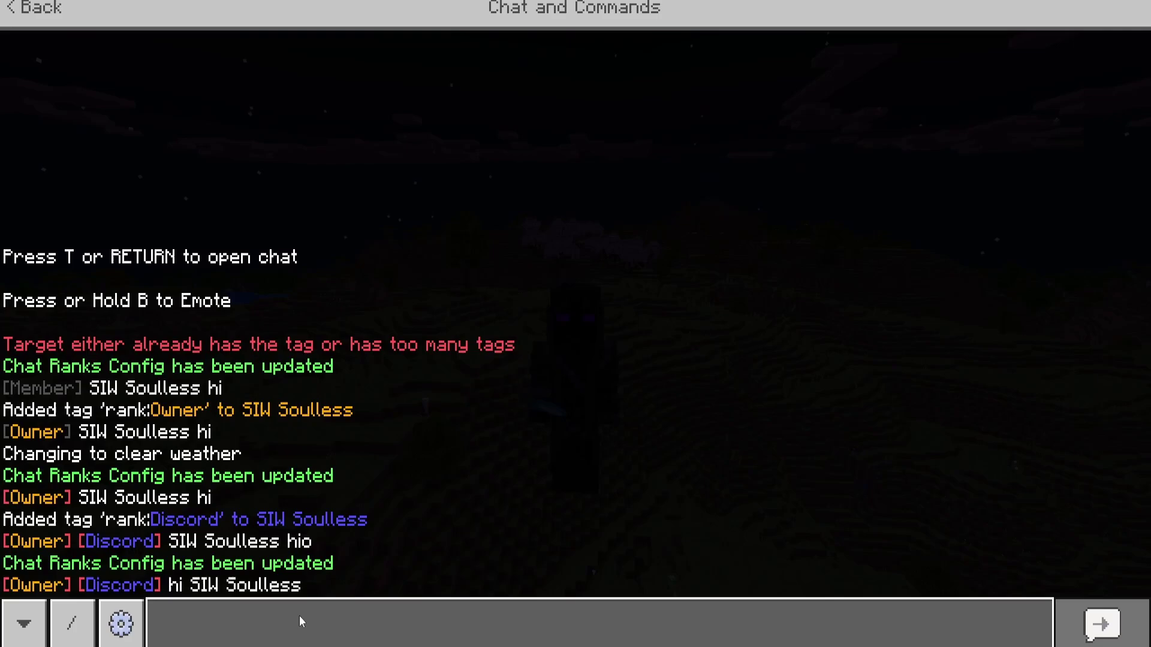
{"action": "key", "text": "Escape"}
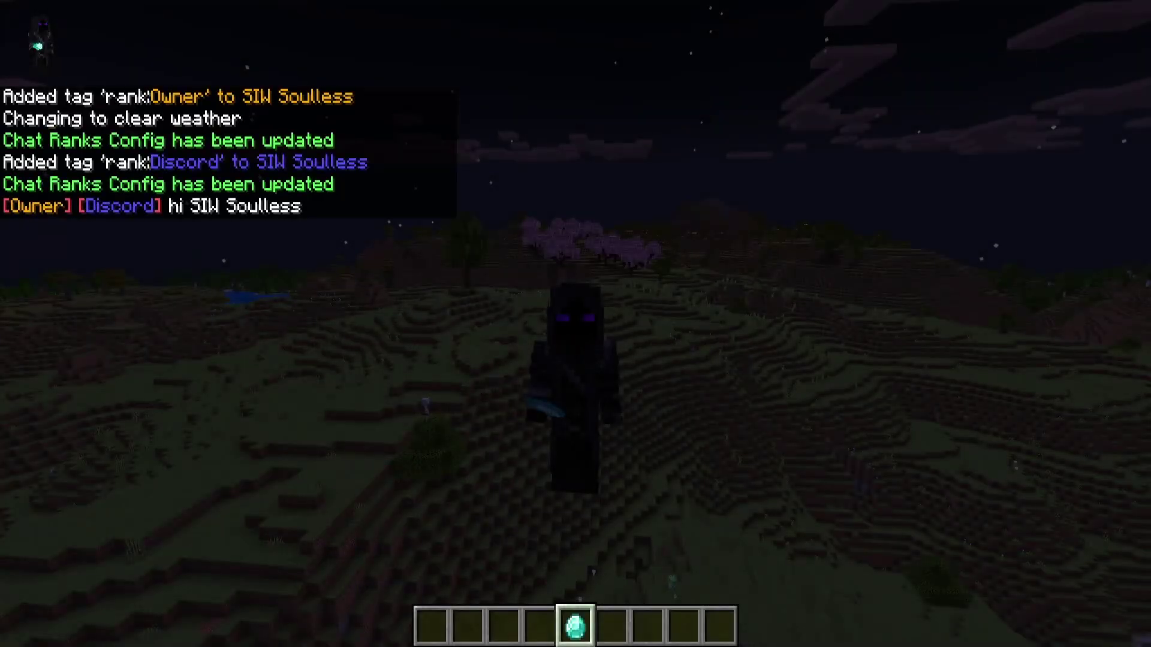
Set the chat format to {name}: {message} lol and confirm the update
{"action": "right_click", "coordinate": [334, 566]}
{"action": "scroll", "coordinate": [652, 343], "scroll_direction": "down", "scroll_amount": 3}
{"action": "scroll", "coordinate": [652, 344], "scroll_direction": "down", "scroll_amount": 2}
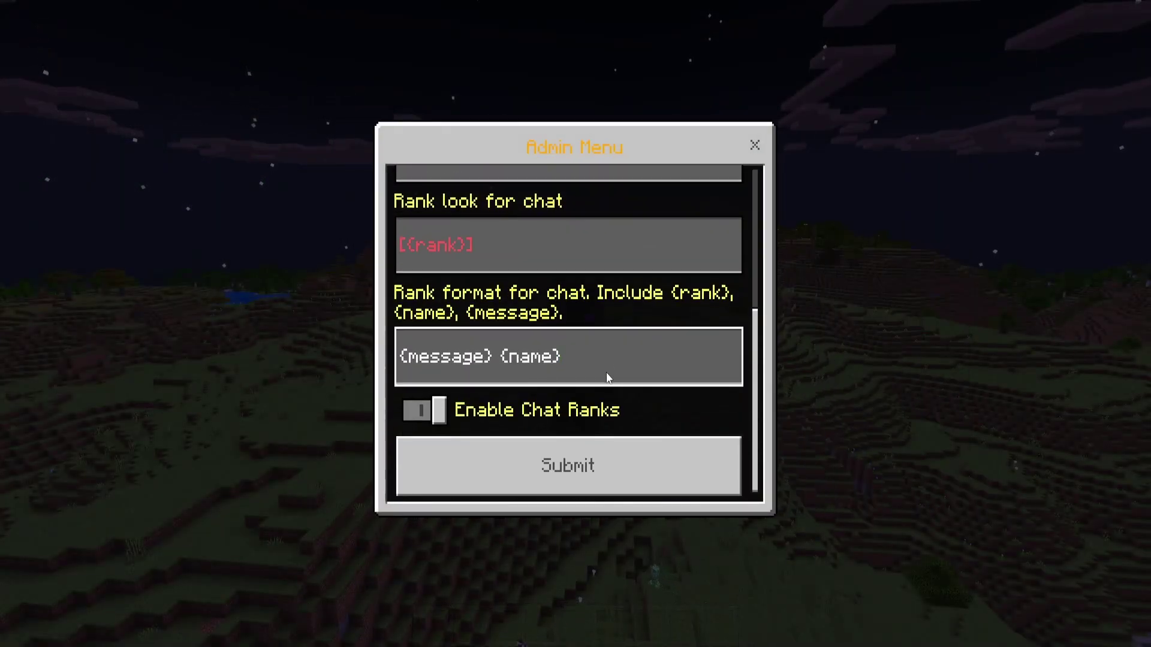
{"action": "key", "text": "BackSpace"}
{"action": "key", "text": "BackSpace"}
{"action": "key", "text": "BackSpace"}
{"action": "key", "text": "BackSpace"}
{"action": "key", "text": "BackSpace"}
{"action": "key", "text": "BackSpace"}
{"action": "key", "text": "BackSpace"}
{"action": "key", "text": "BackSpace"}
{"action": "key", "text": "BackSpace"}
{"action": "key", "text": "BackSpace"}
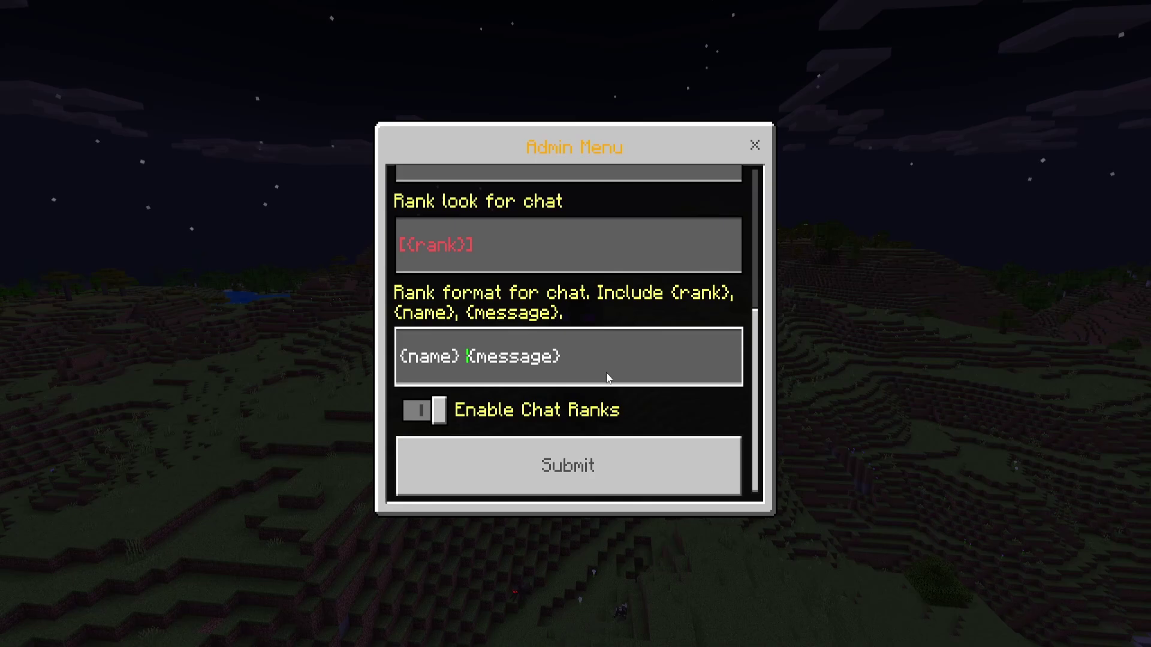
{"action": "type", "text": ":"}
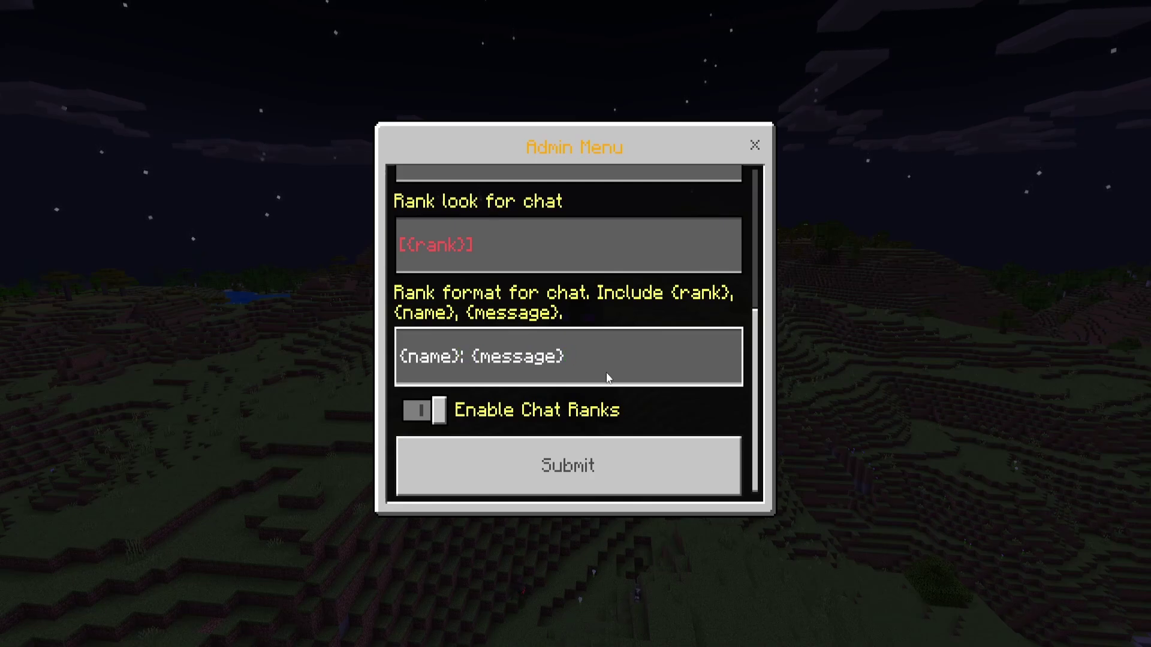
{"action": "type", "text": "lol"}
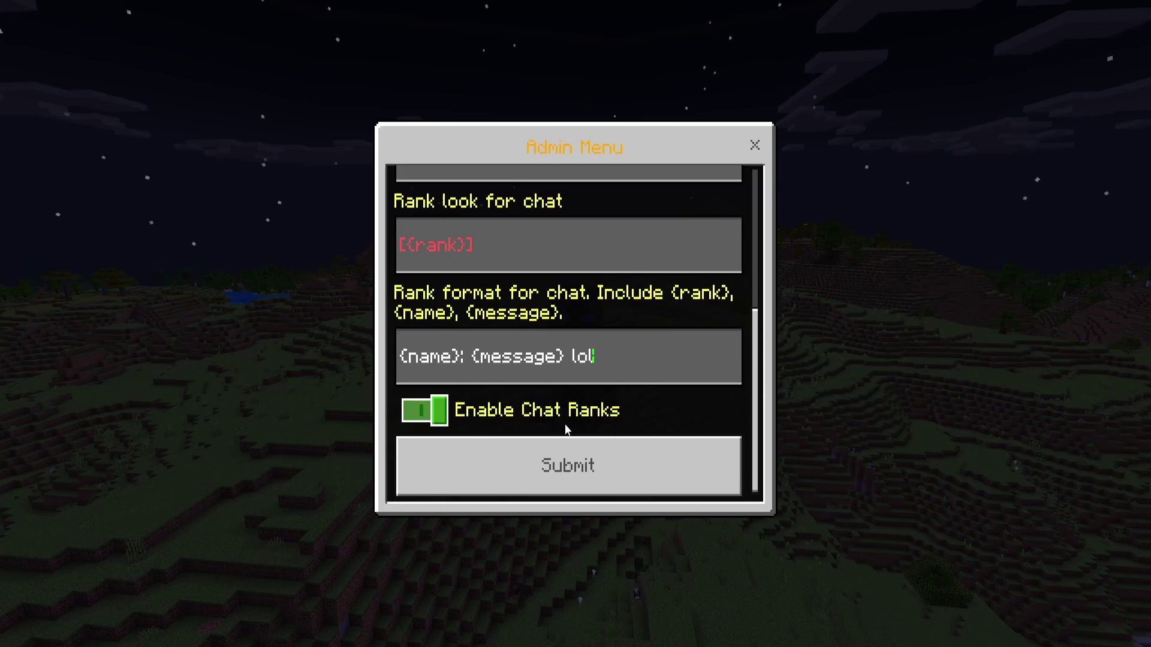
{"action": "left_click", "coordinate": [538, 459]}
{"action": "left_click", "coordinate": [573, 361]}
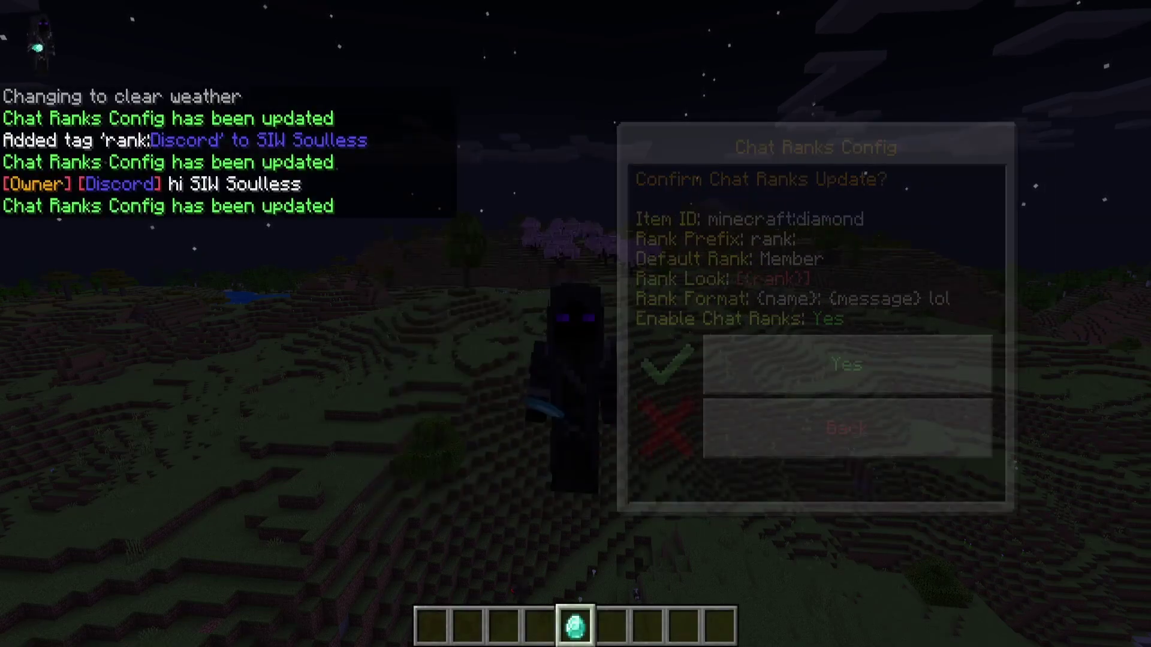
Send test messages 'hi' and 'yo lol' to check the new format
{"action": "type", "text": "thi"}
{"action": "key", "text": "Return"}
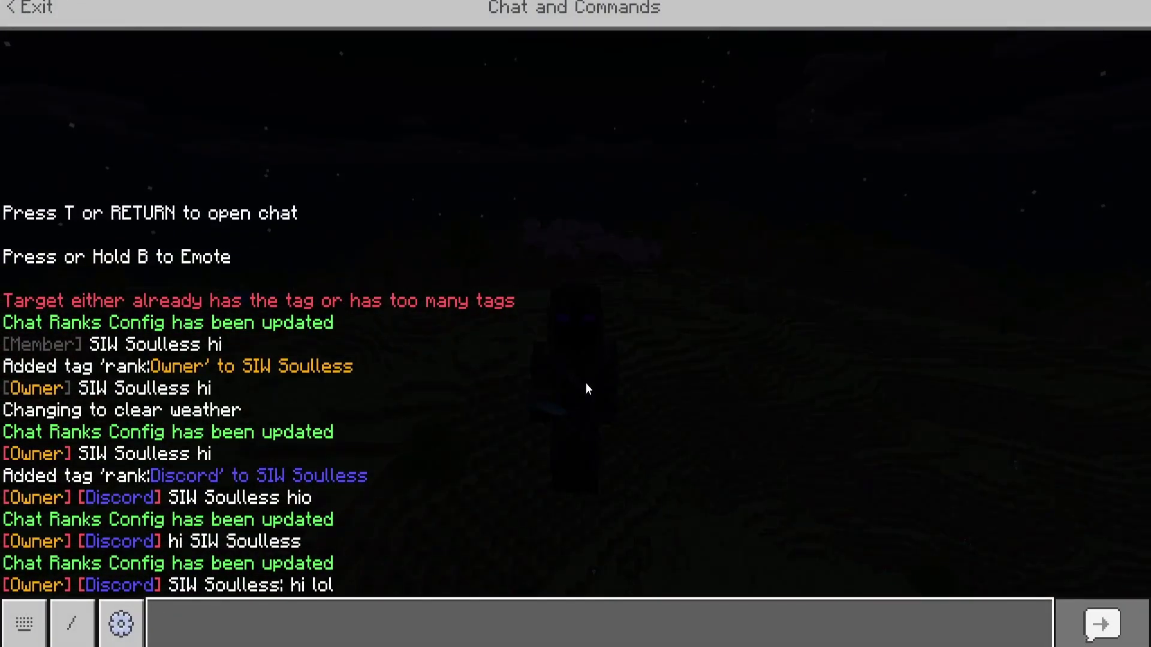
{"action": "left_click", "coordinate": [369, 477]}
{"action": "left_click", "coordinate": [413, 617]}
{"action": "type", "text": "yo lol"}
{"action": "key", "text": "Return"}
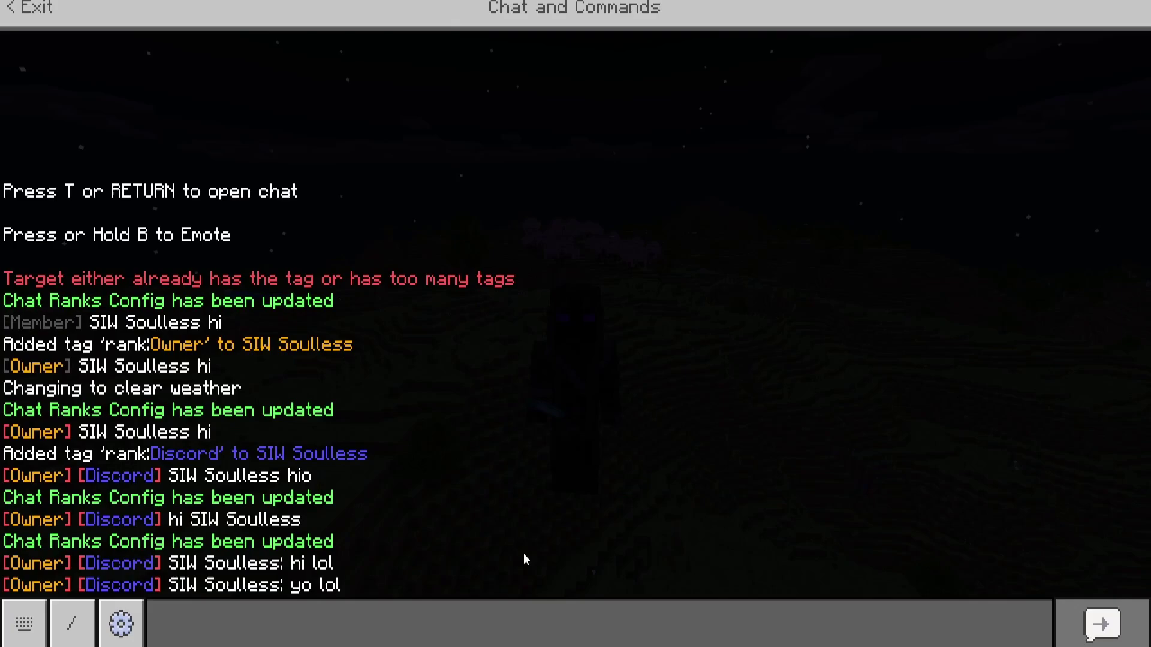
{"action": "key", "text": "Escape"}
{"action": "right_click", "coordinate": [576, 323]}
Change the chat format to {name}: §b{message}, dropping the trailing lol
{"action": "scroll", "coordinate": [563, 491], "scroll_direction": "down", "scroll_amount": 3}
{"action": "scroll", "coordinate": [580, 468], "scroll_direction": "down", "scroll_amount": 2}
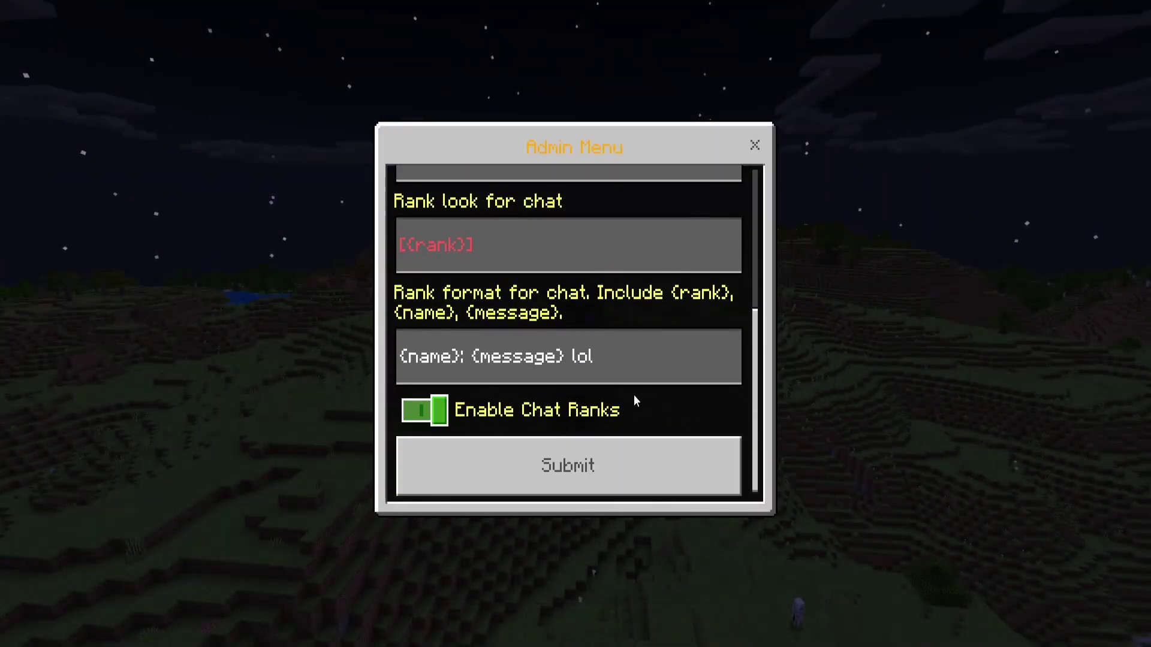
{"action": "key", "text": "BackSpace"}
{"action": "key", "text": "BackSpace"}
{"action": "key", "text": "BackSpace"}
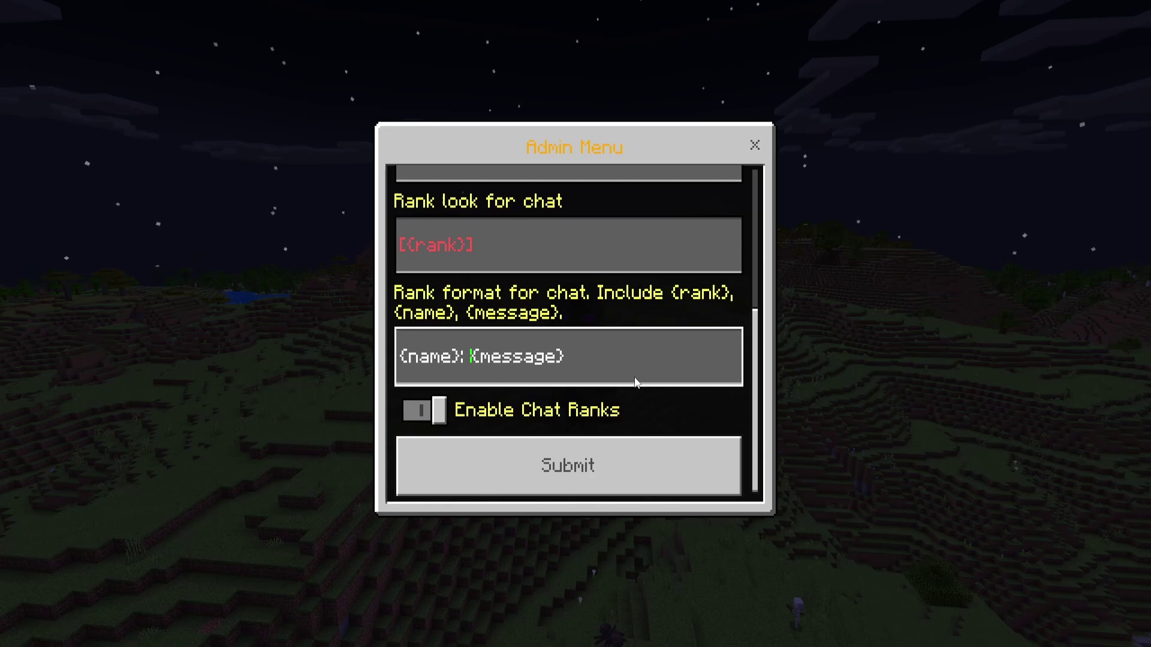
{"action": "type", "text": "§b"}
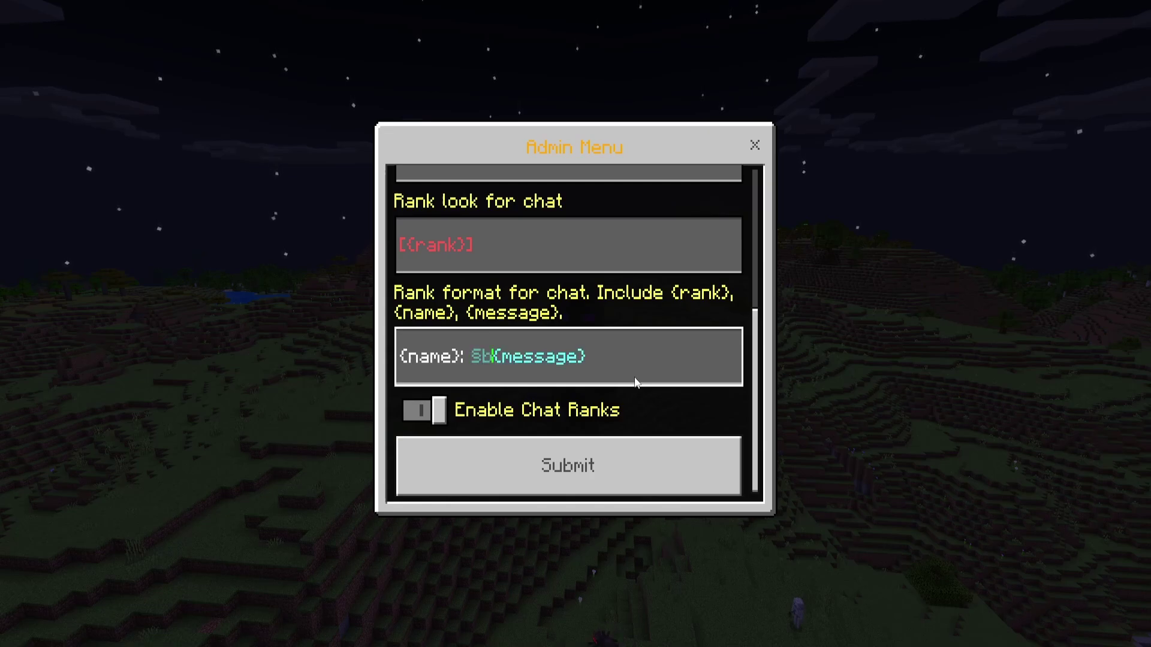
{"action": "left_click", "coordinate": [545, 455]}
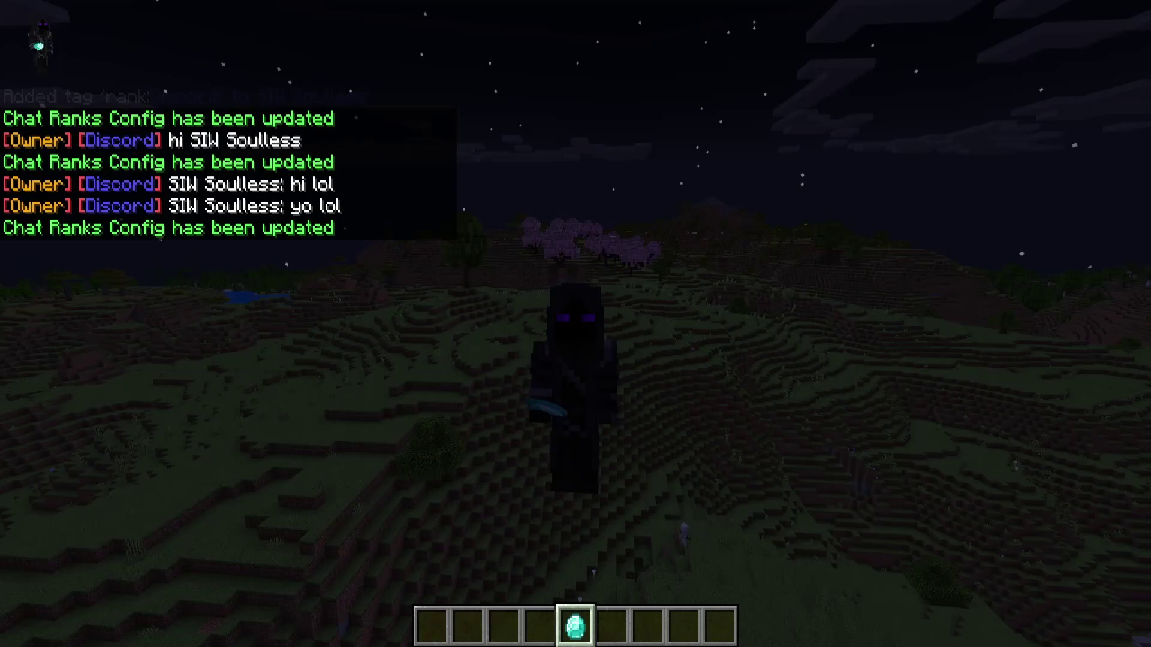
Send 'hi' to check the message shows in aqua, then close chat
{"action": "type", "text": "thi"}
{"action": "key", "text": "Return"}
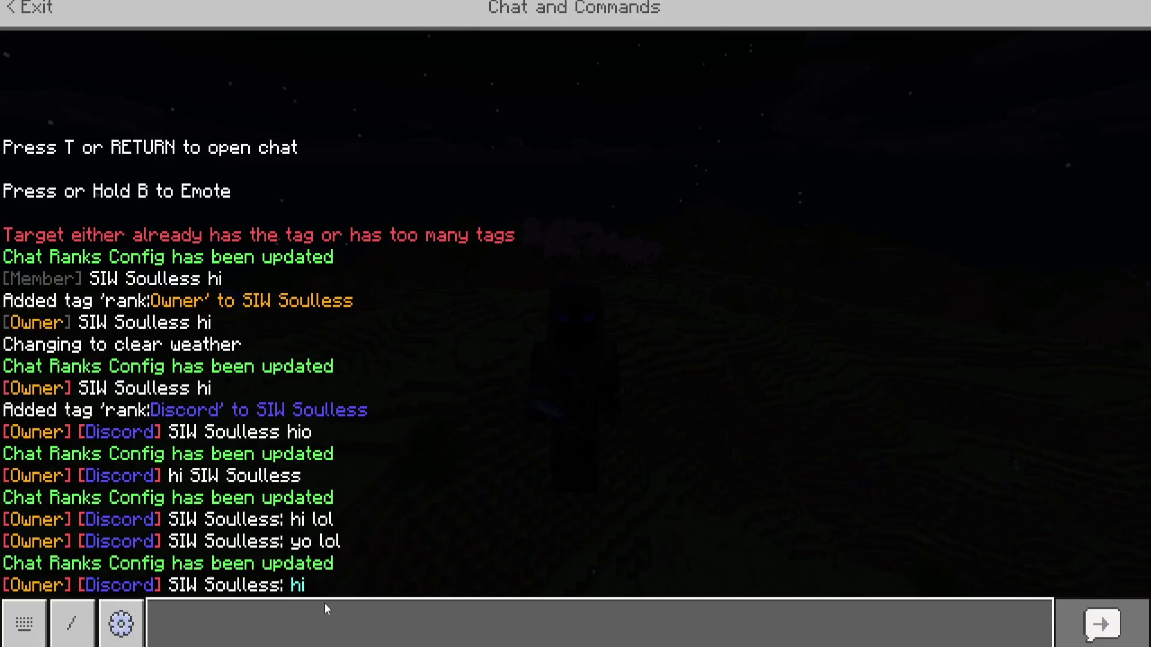
{"action": "key", "text": "Escape"}
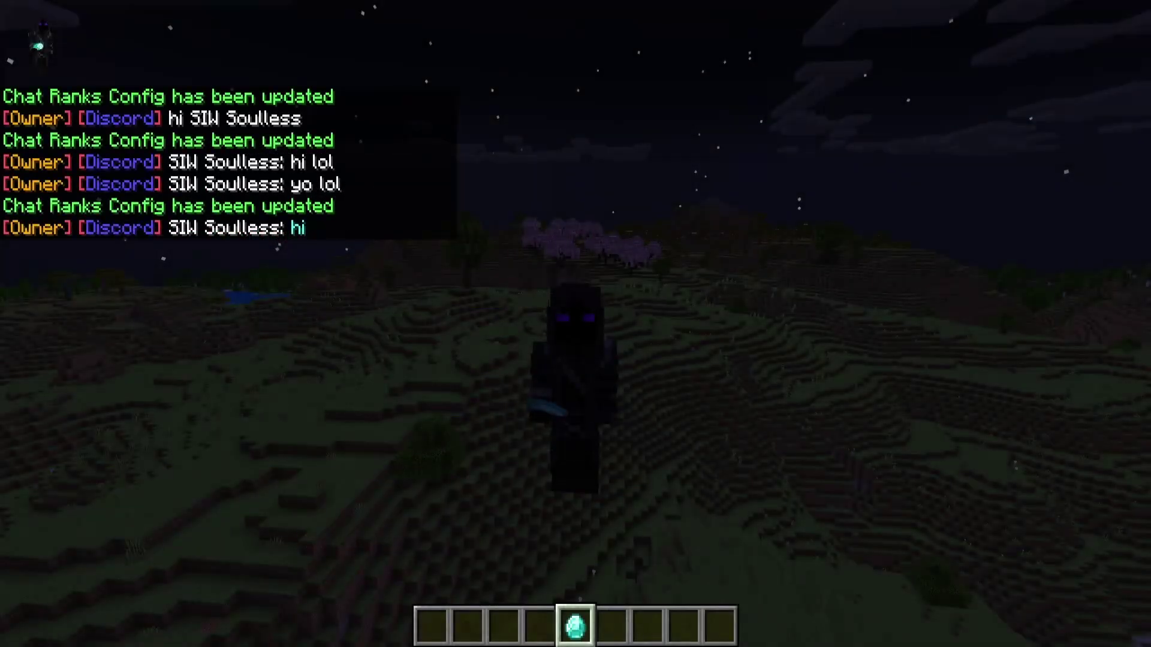
Switch off Enable Chat Ranks in the Admin Menu and confirm the update
{"action": "right_click", "coordinate": [575, 323]}
{"action": "scroll", "coordinate": [596, 476], "scroll_direction": "down", "scroll_amount": 5}
{"action": "left_click", "coordinate": [538, 419]}
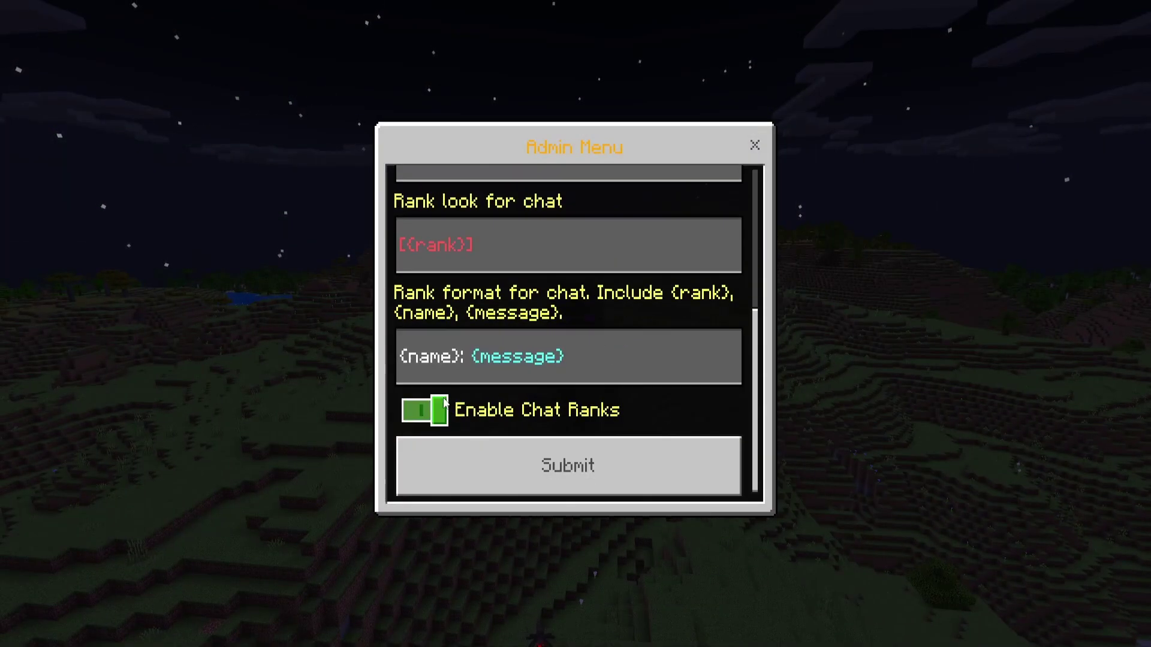
{"action": "left_click", "coordinate": [578, 414]}
{"action": "left_click", "coordinate": [577, 466]}
{"action": "left_click", "coordinate": [606, 379]}
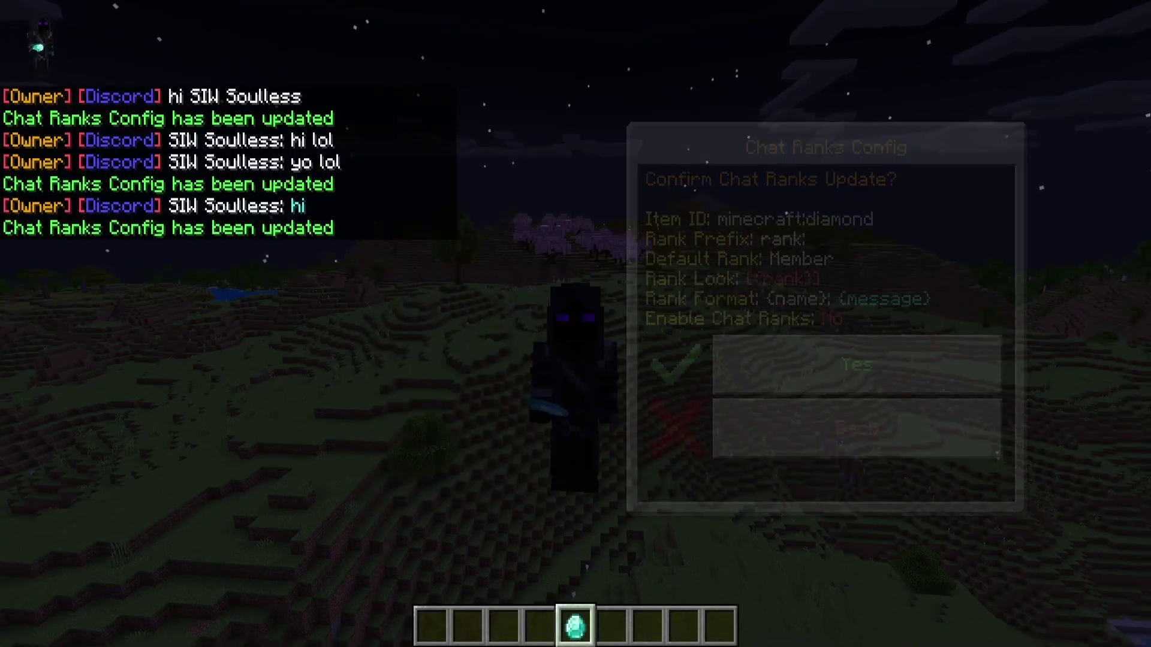
Send 'yo' to check the plain default chat format, then close chat and walk forward
{"action": "type", "text": "tyo"}
{"action": "key", "text": "Return"}
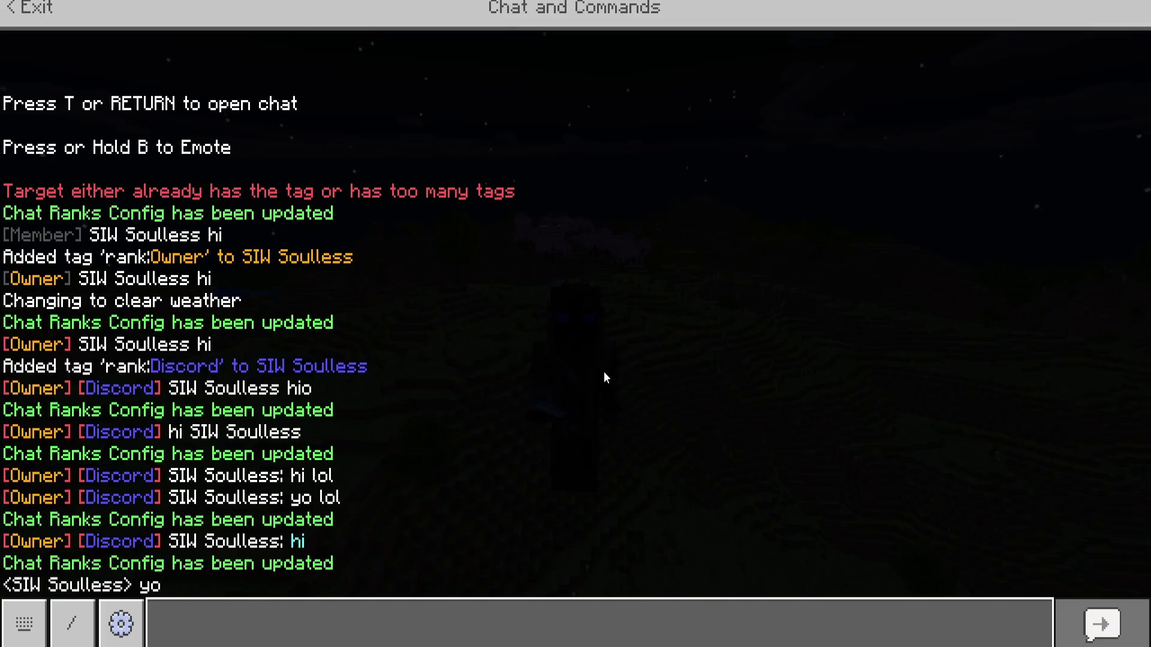
{"action": "key", "text": "Escape"}
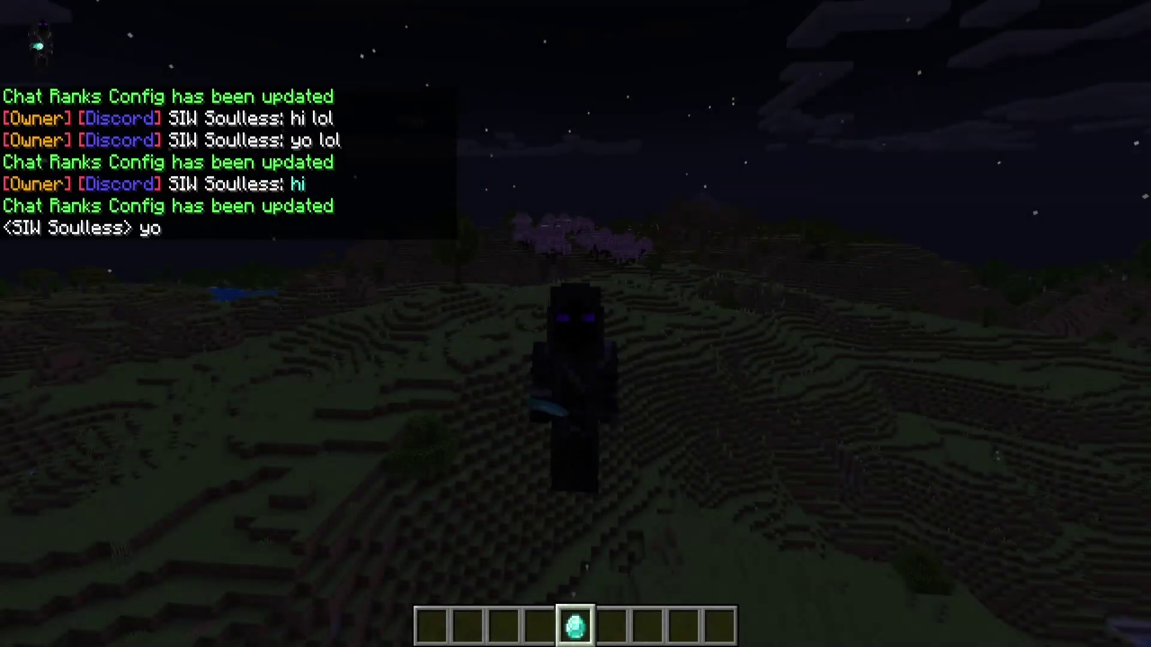
{"action": "key", "text": "w"}
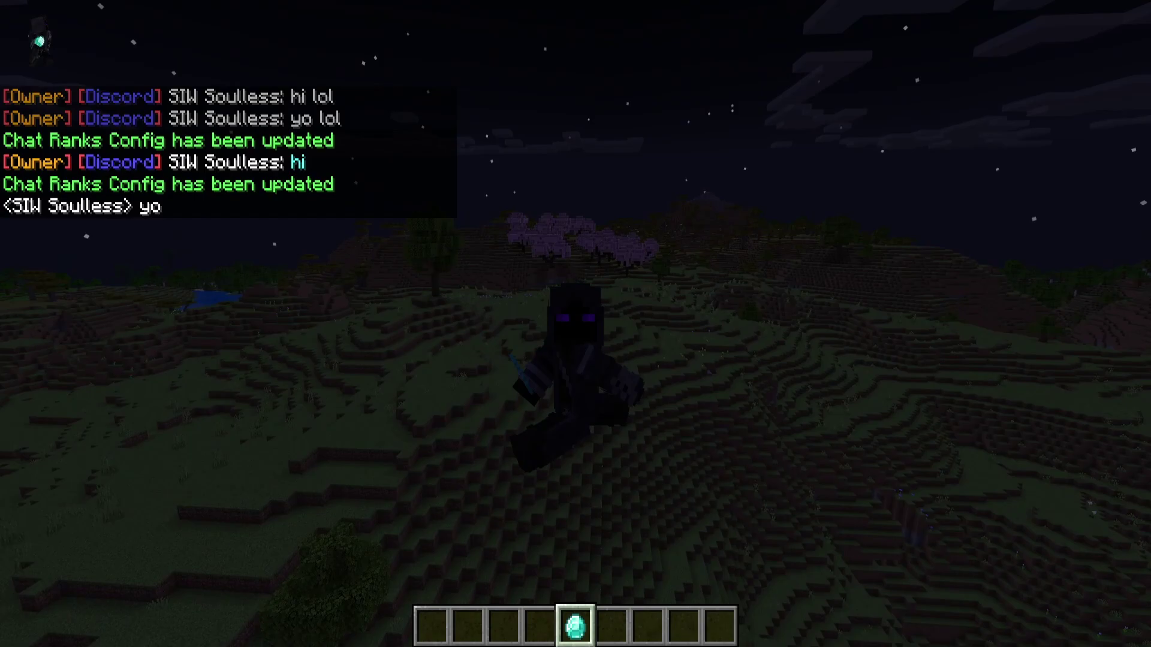